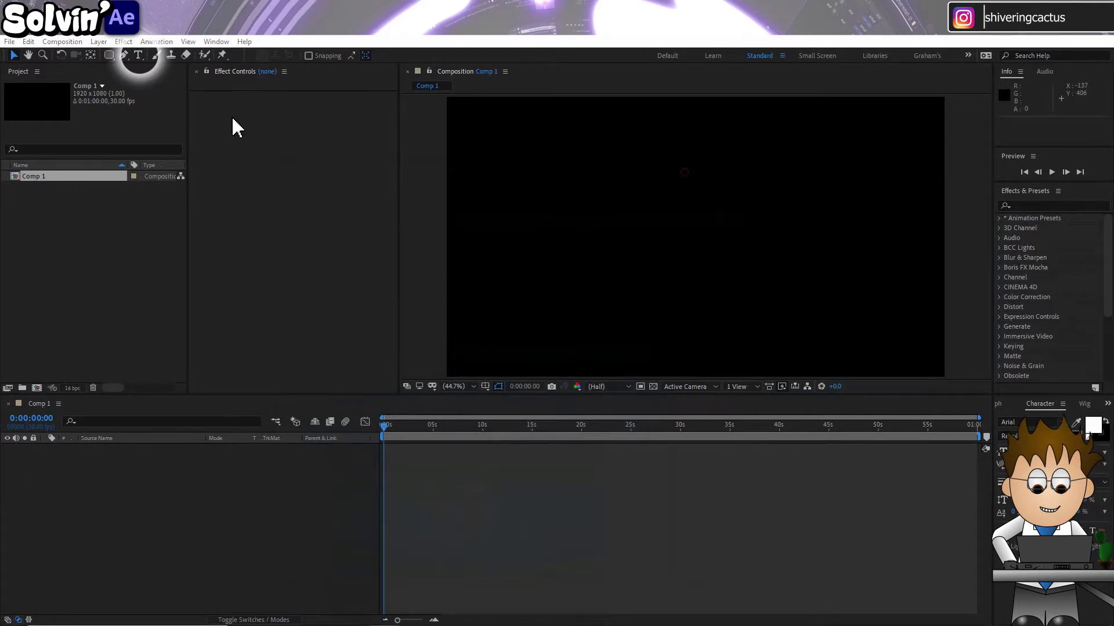
Create a text layer in the composition reading 'Something'
{"action": "left_click", "coordinate": [138, 55]}
{"action": "left_click", "coordinate": [563, 218]}
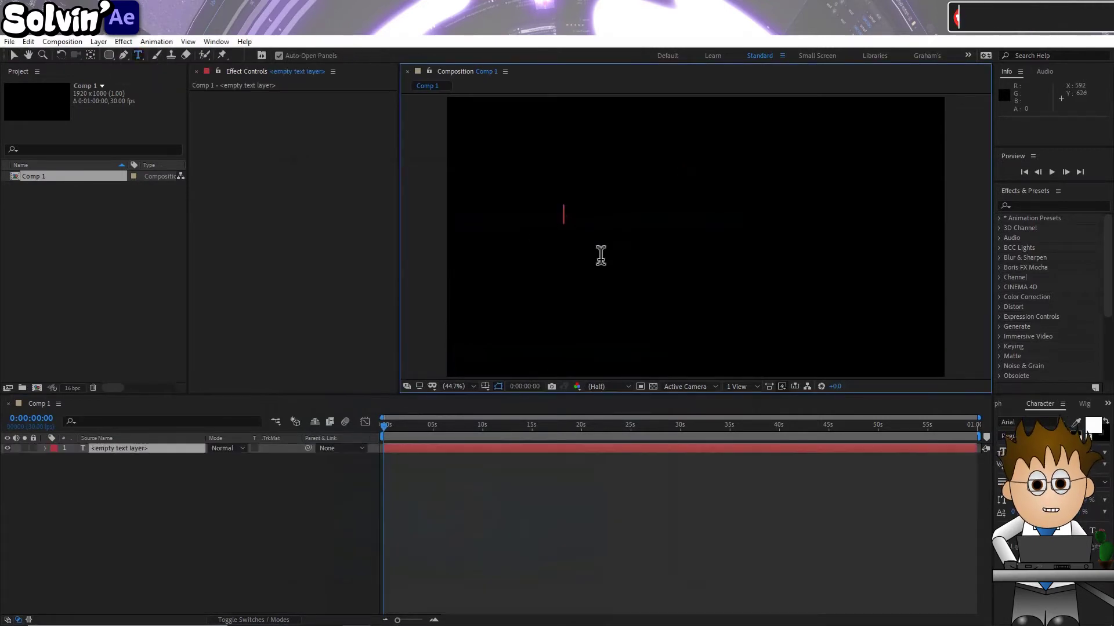
{"action": "type", "text": "Something"}
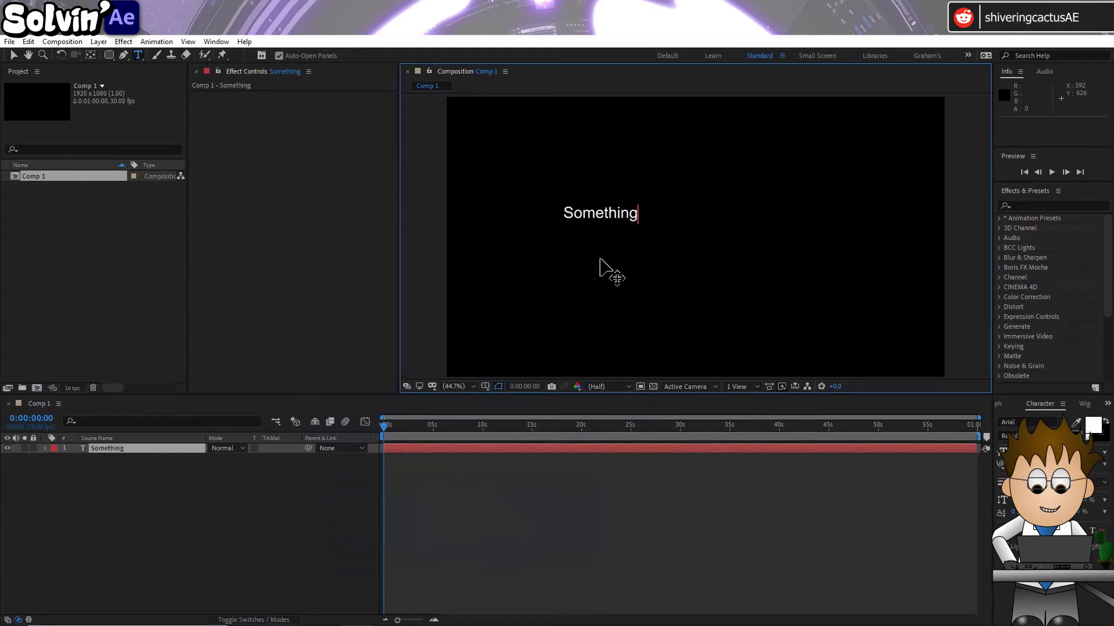
{"action": "left_click", "coordinate": [14, 55]}
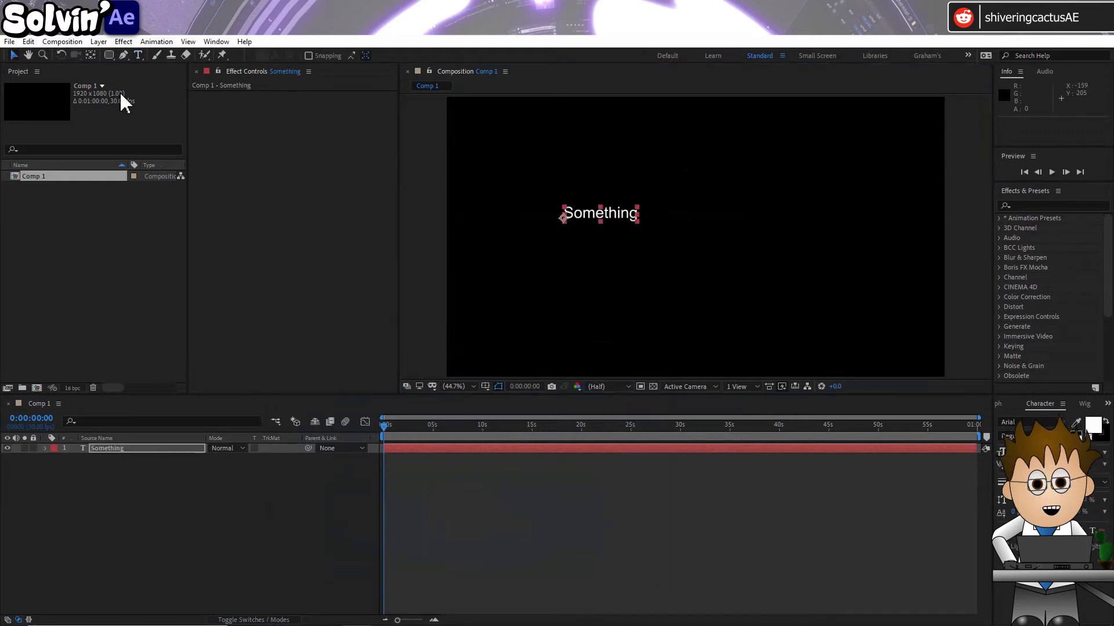
Apply Fast Box Blur from Blur & Sharpen to the Something text layer
{"action": "left_click", "coordinate": [122, 42]}
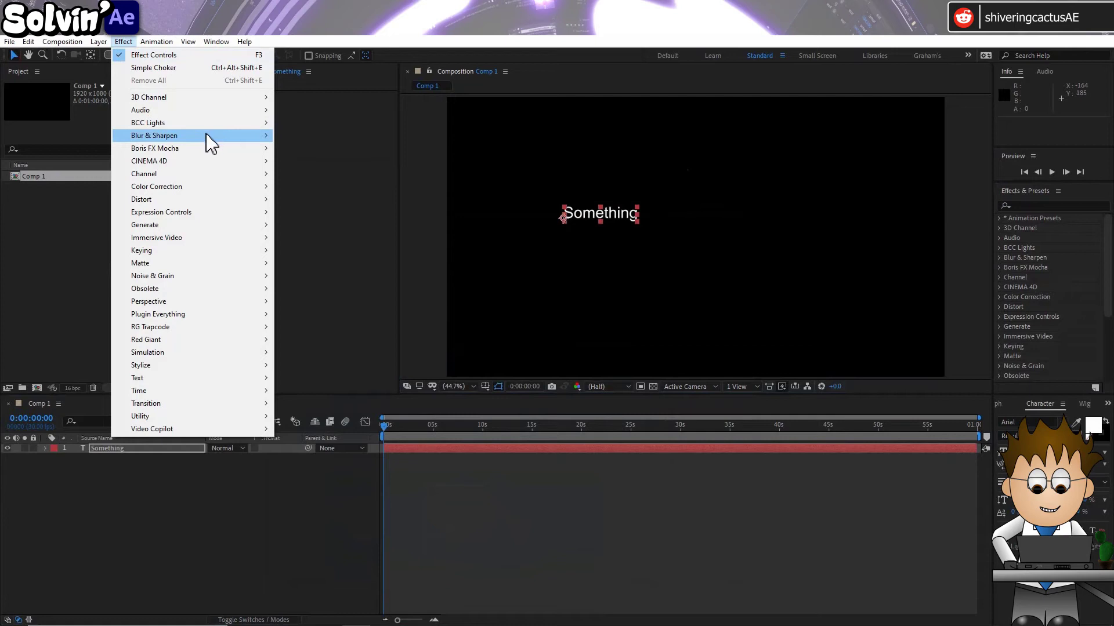
{"action": "mouse_move", "coordinate": [207, 136]}
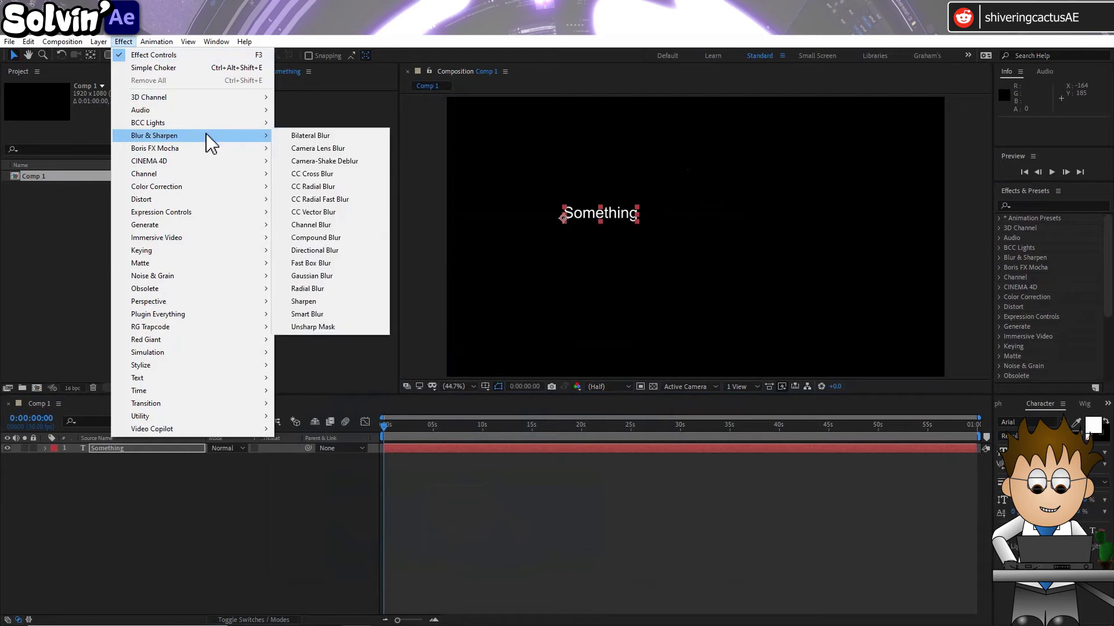
{"action": "left_click", "coordinate": [355, 262]}
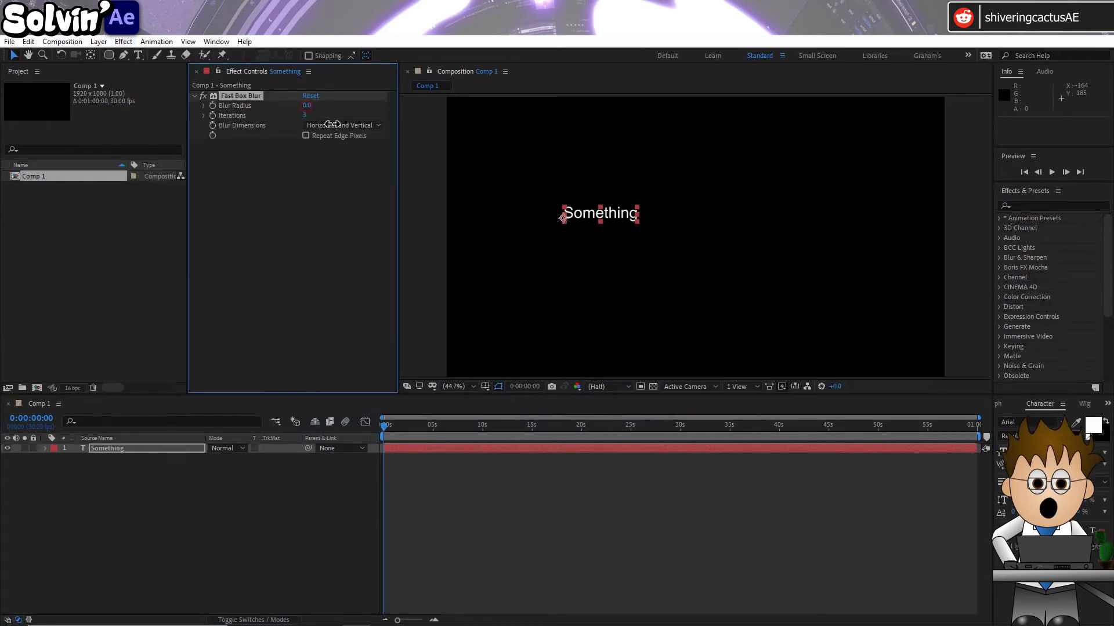
Set blur radius to 20, then add Shift Channels with Take Alpha From set to Full On
{"action": "type", "text": "20"}
{"action": "key", "text": "Return"}
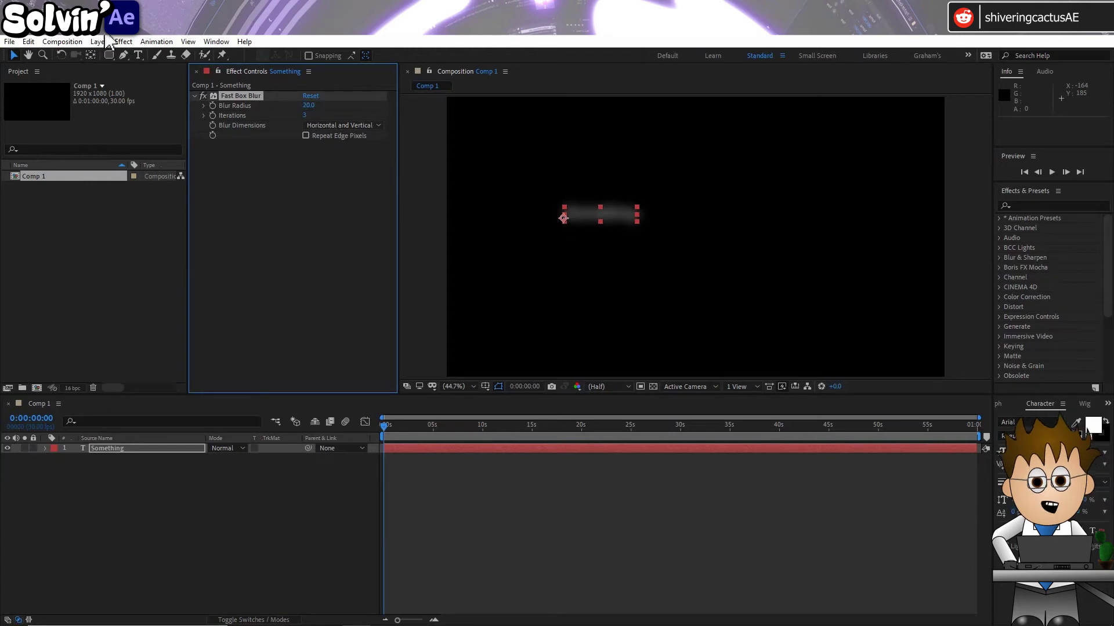
{"action": "left_click", "coordinate": [122, 41]}
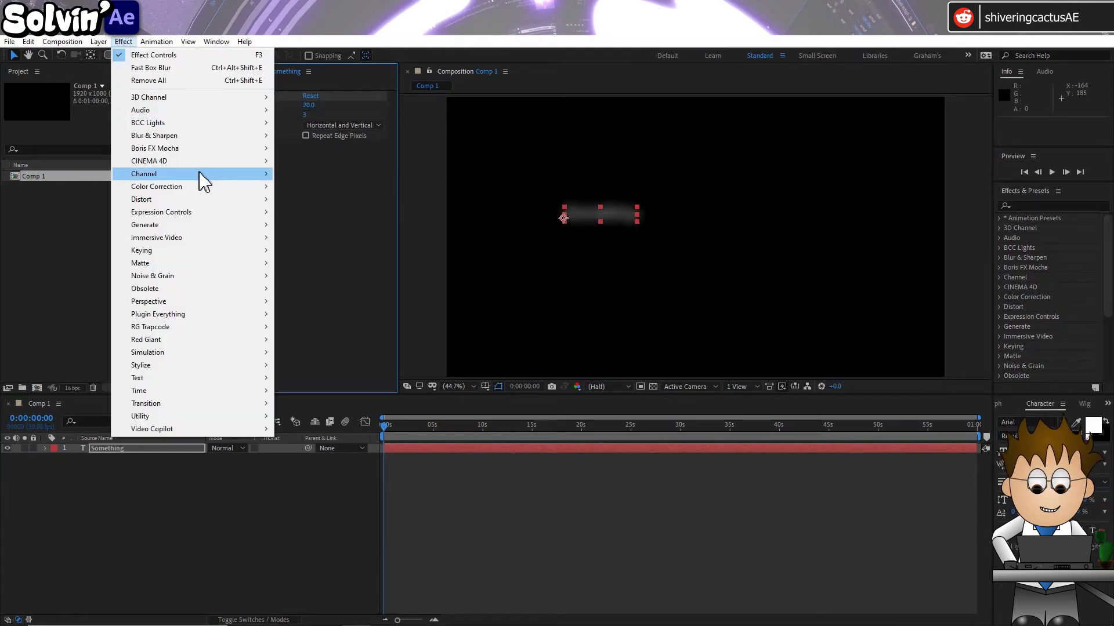
{"action": "mouse_move", "coordinate": [203, 181]}
{"action": "left_click", "coordinate": [327, 311]}
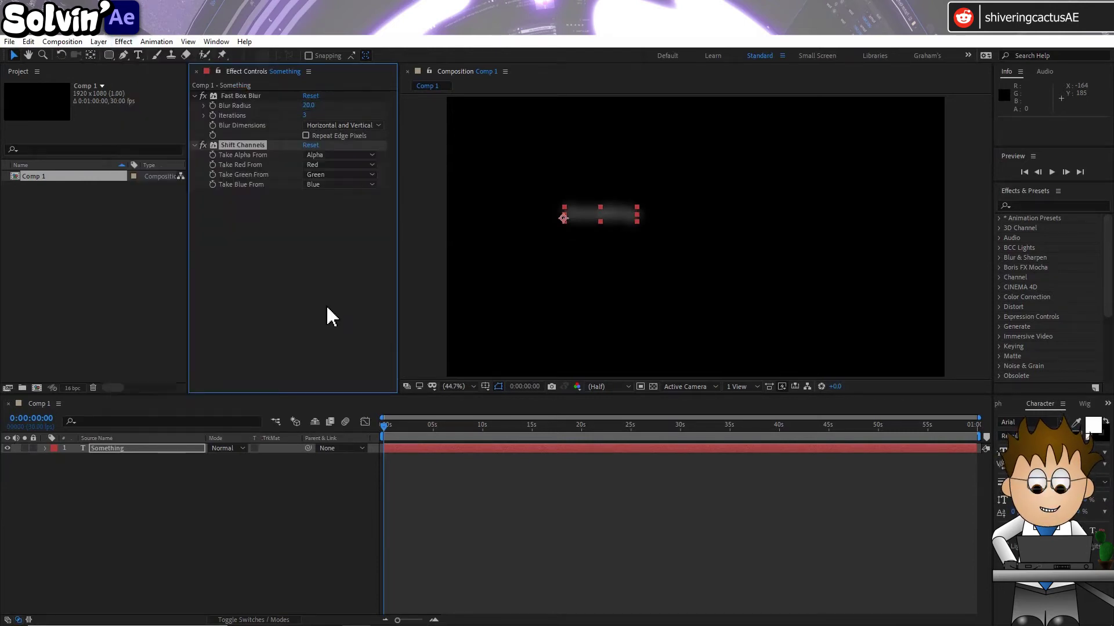
{"action": "left_click", "coordinate": [332, 155]}
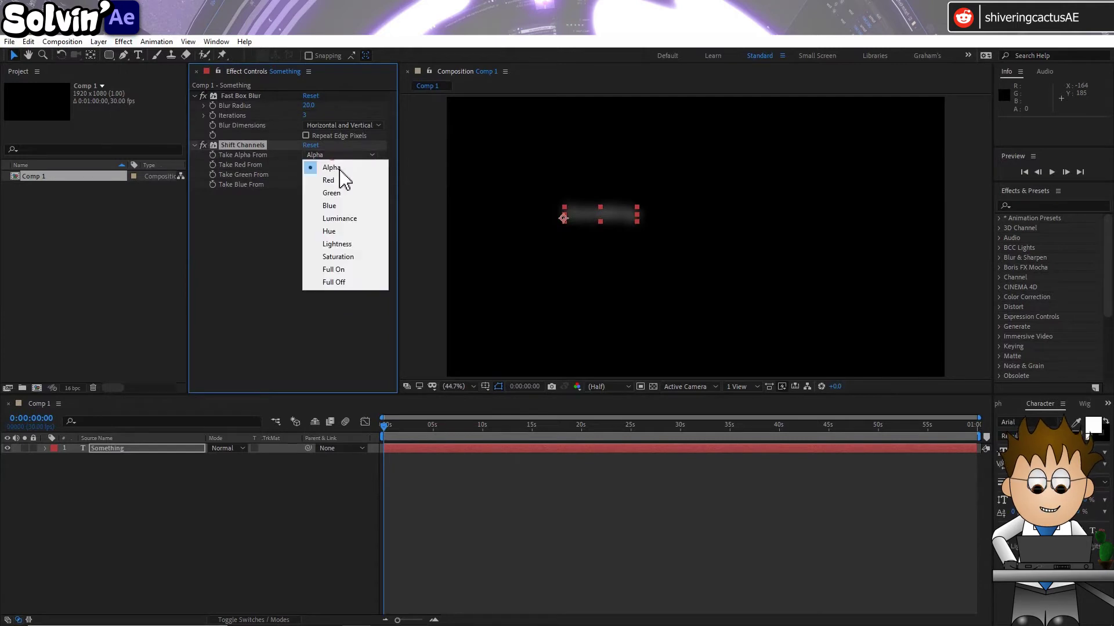
{"action": "left_click", "coordinate": [352, 274]}
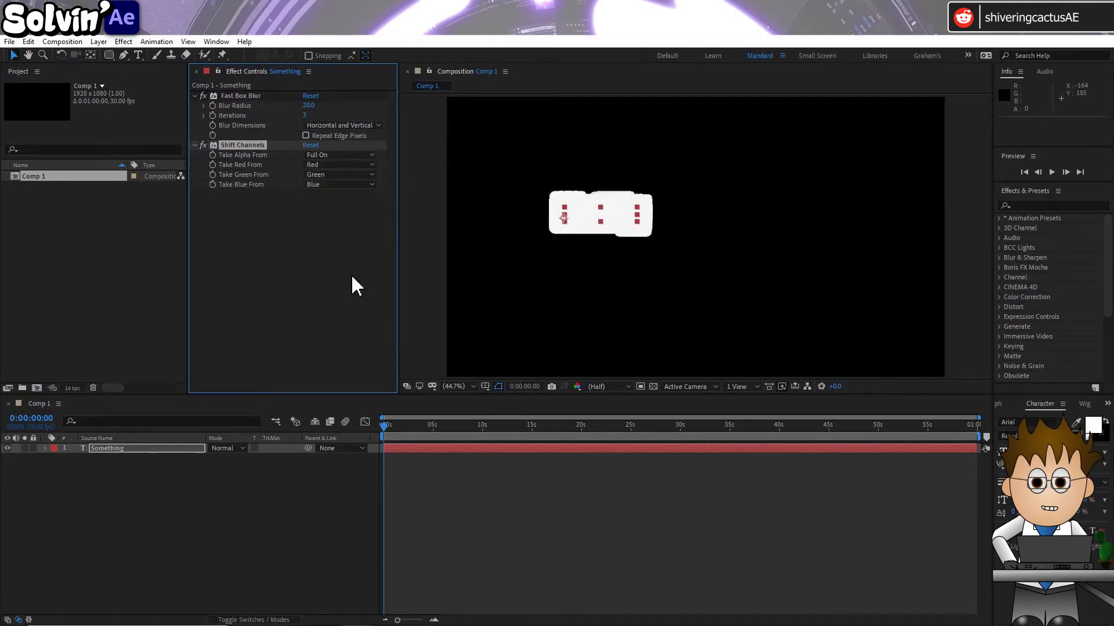
Turn on the transparency grid so transparency shows as a checkerboard
{"action": "left_click", "coordinate": [351, 274]}
{"action": "left_click", "coordinate": [653, 387]}
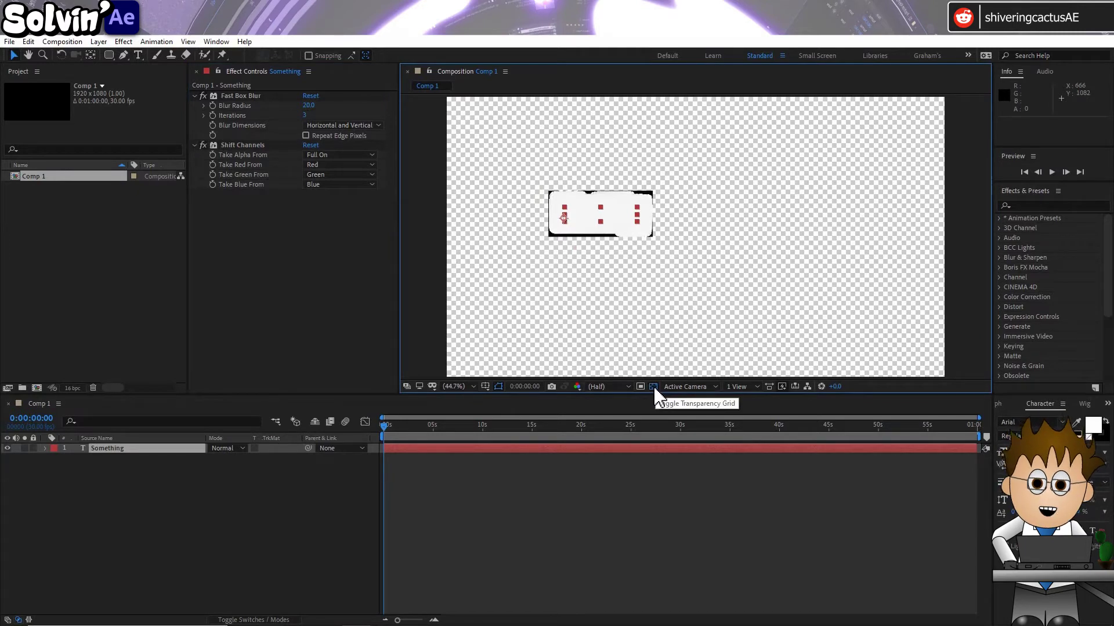
{"action": "scroll", "coordinate": [599, 312], "scroll_direction": "up", "scroll_amount": 2}
{"action": "scroll", "coordinate": [598, 312], "scroll_direction": "down", "scroll_amount": 1}
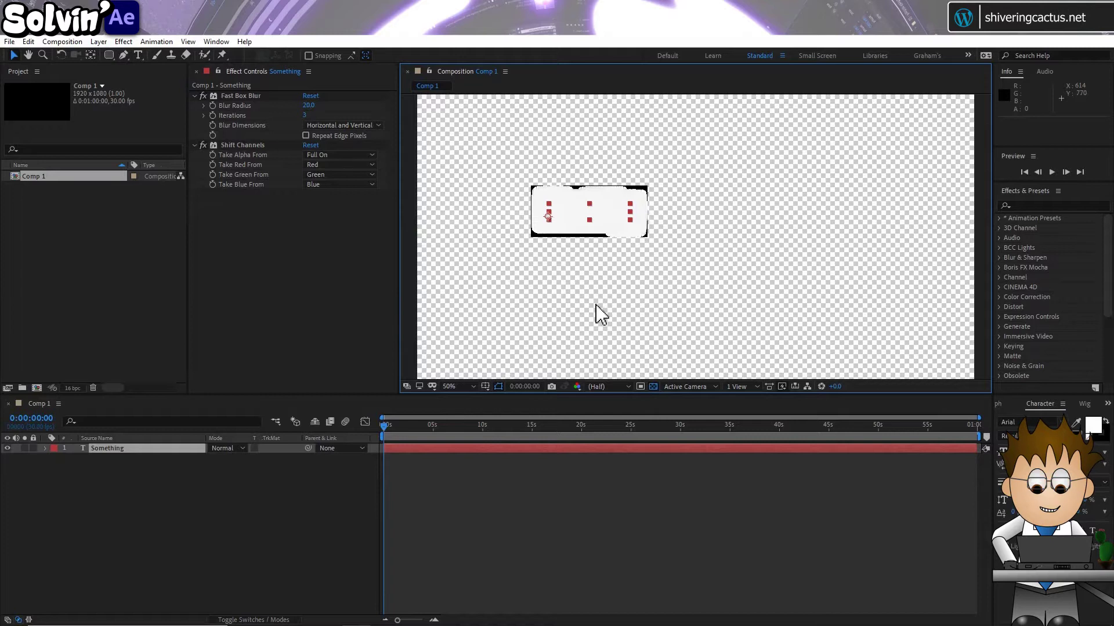
Add a red Fill effect to colour the white block
{"action": "left_click", "coordinate": [123, 41]}
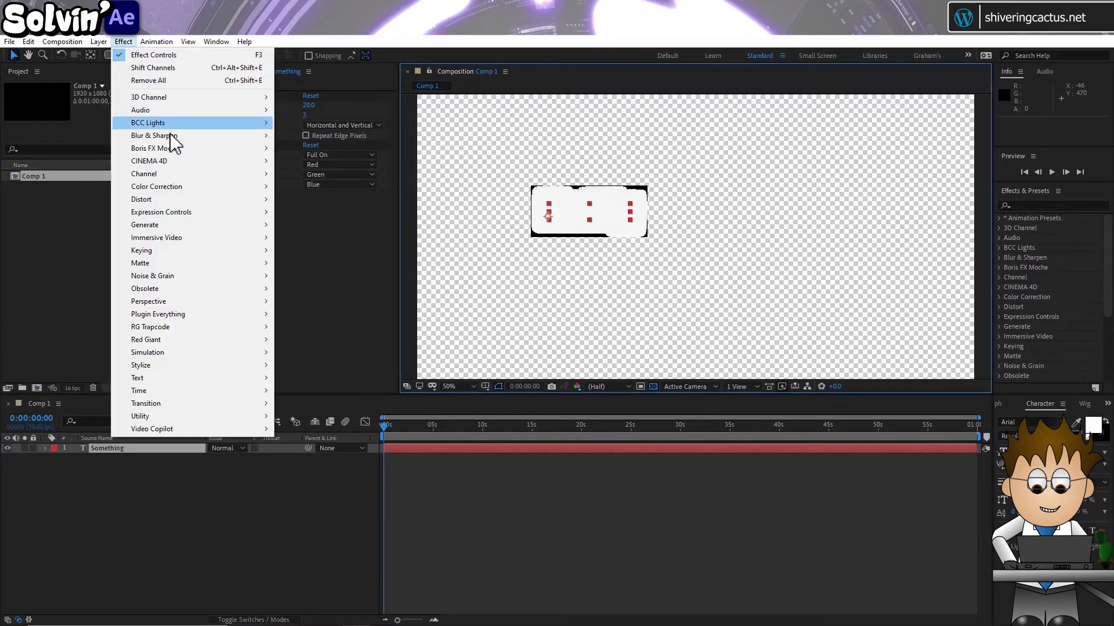
{"action": "mouse_move", "coordinate": [200, 227]}
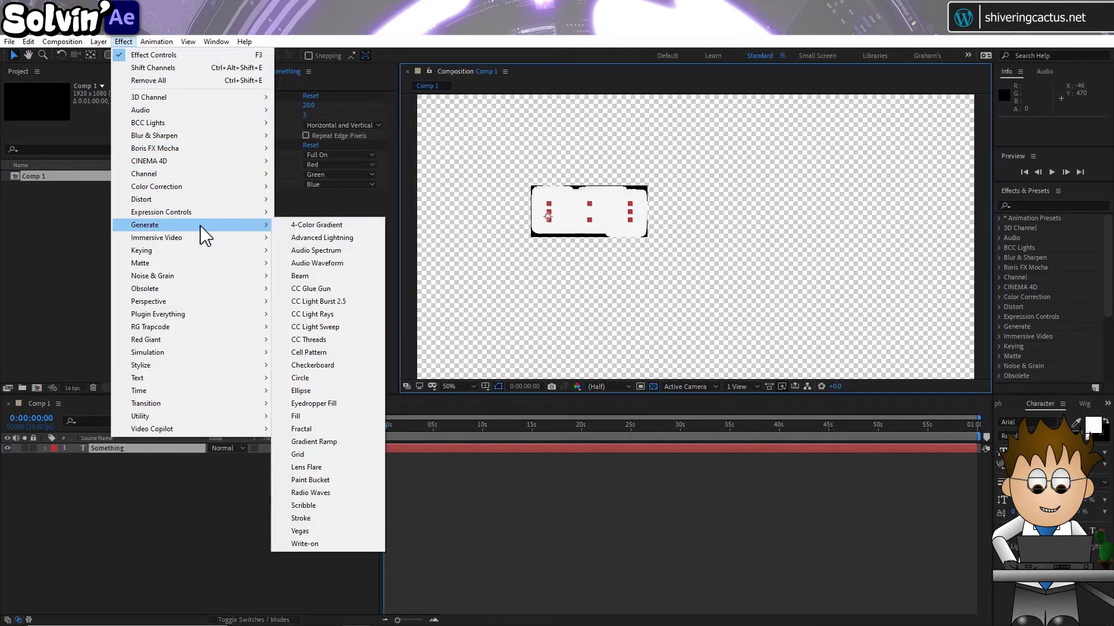
{"action": "left_click", "coordinate": [319, 417]}
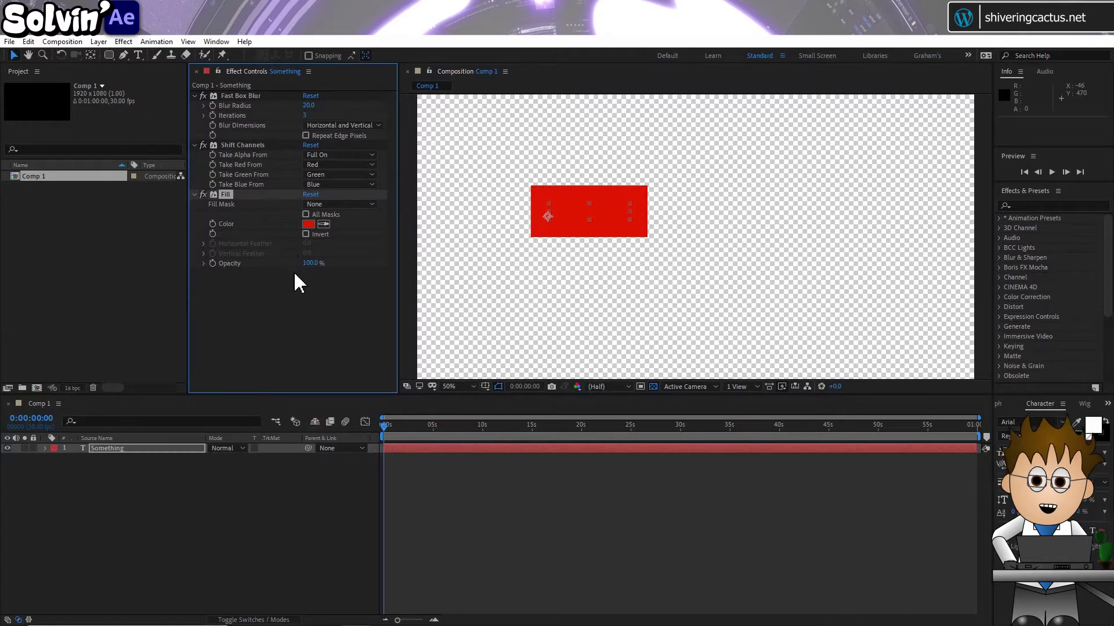
{"action": "left_click", "coordinate": [324, 293]}
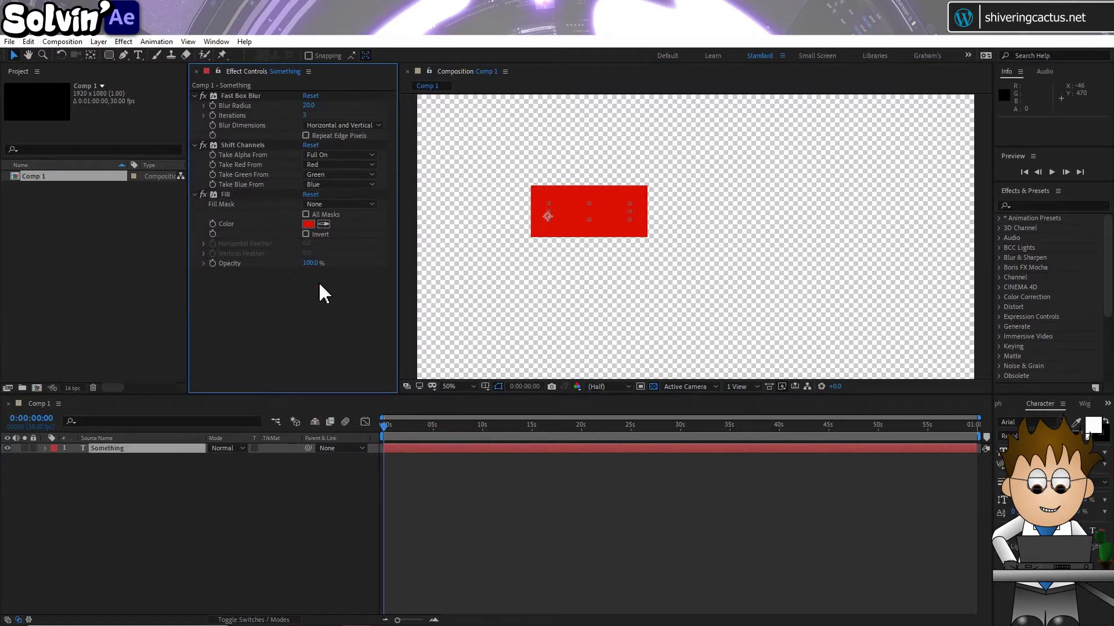
Add CC Composite to bring the crisp Something text back over the block
{"action": "left_click", "coordinate": [124, 42]}
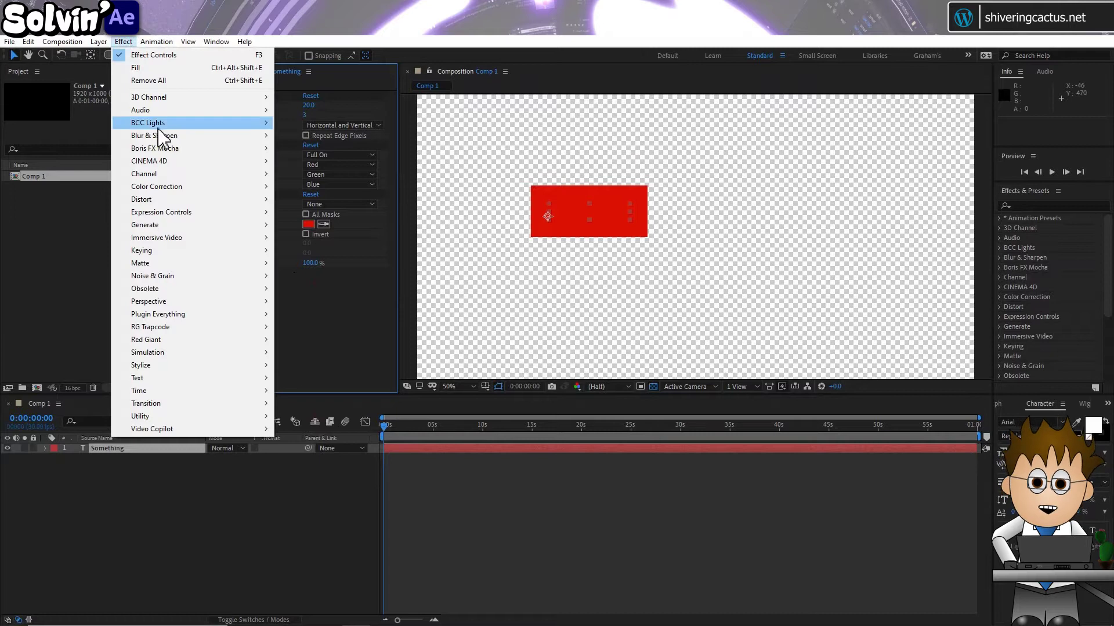
{"action": "mouse_move", "coordinate": [238, 175]}
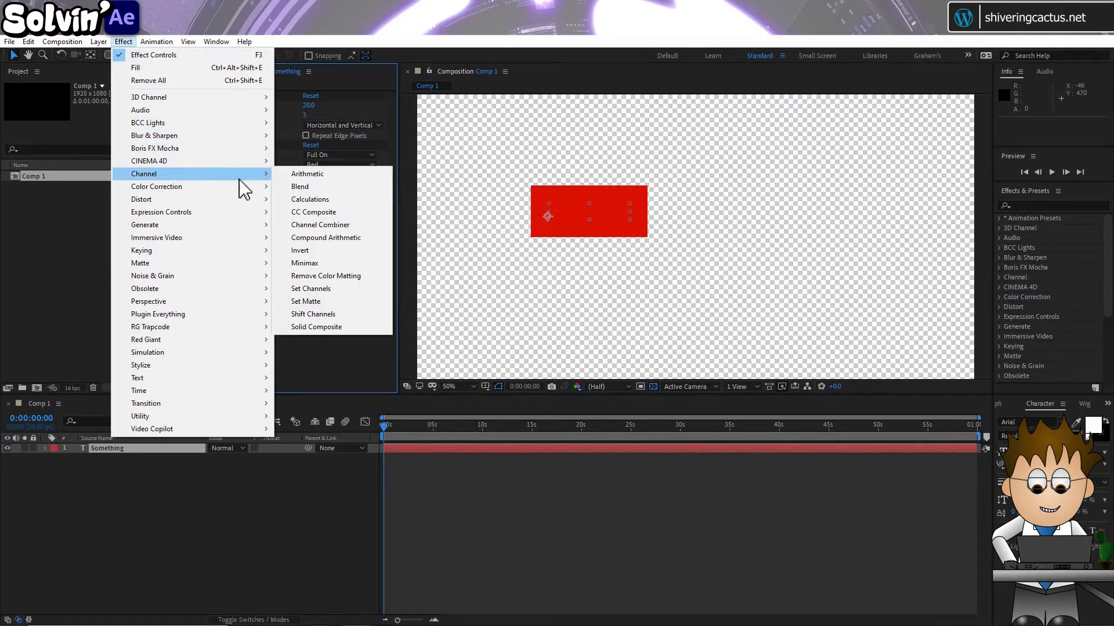
{"action": "left_click", "coordinate": [350, 212]}
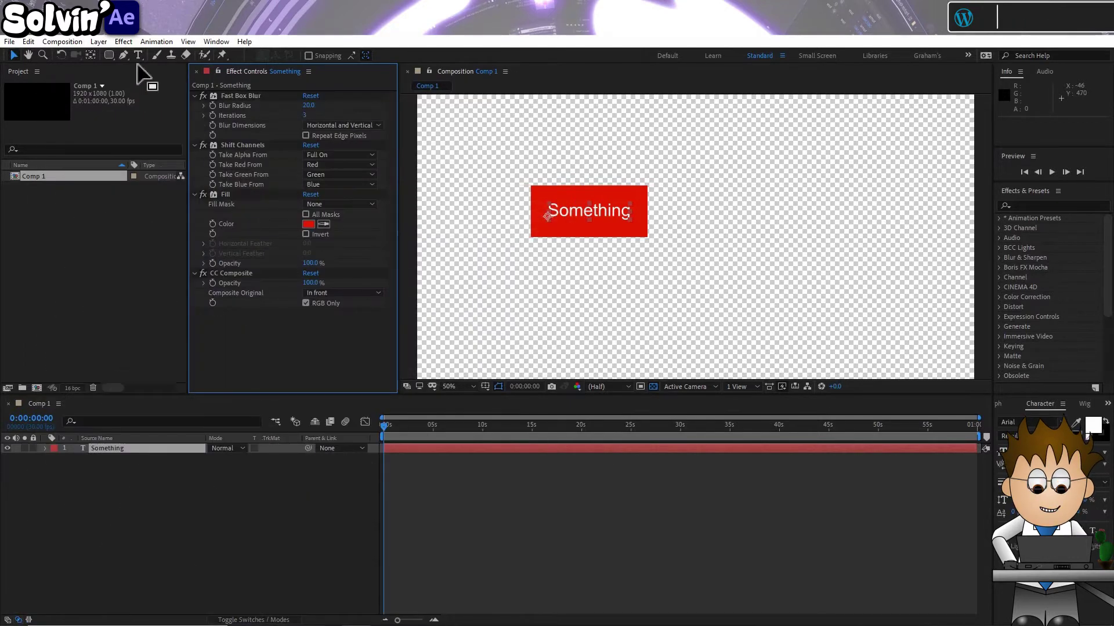
Add Simple Choker with Choke Matte set to 50 to round the box corners
{"action": "left_click", "coordinate": [124, 42]}
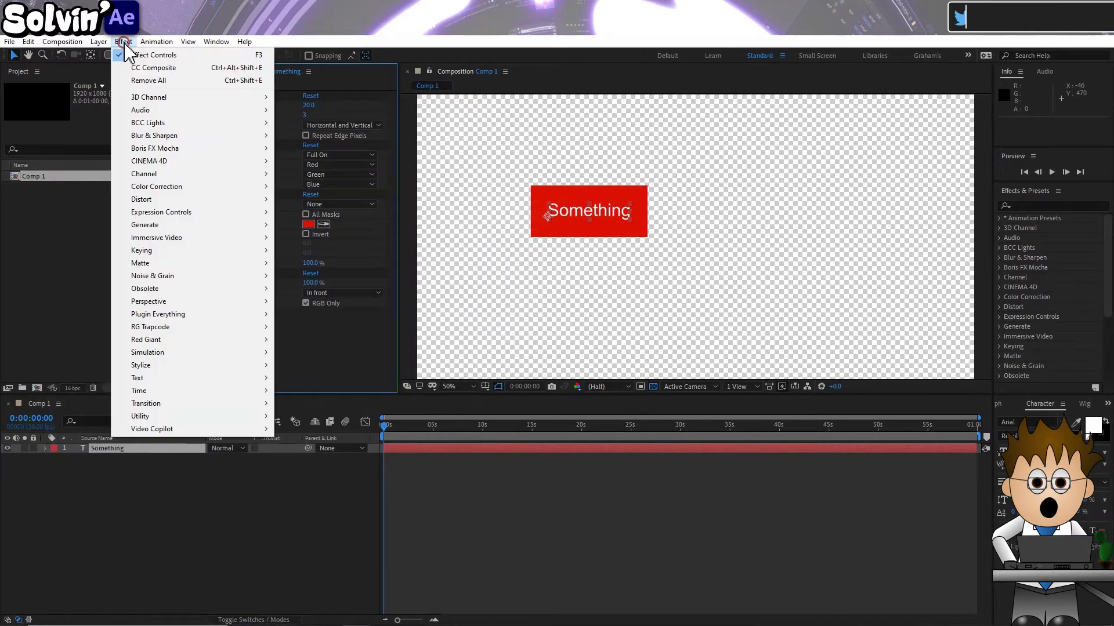
{"action": "mouse_move", "coordinate": [232, 263]}
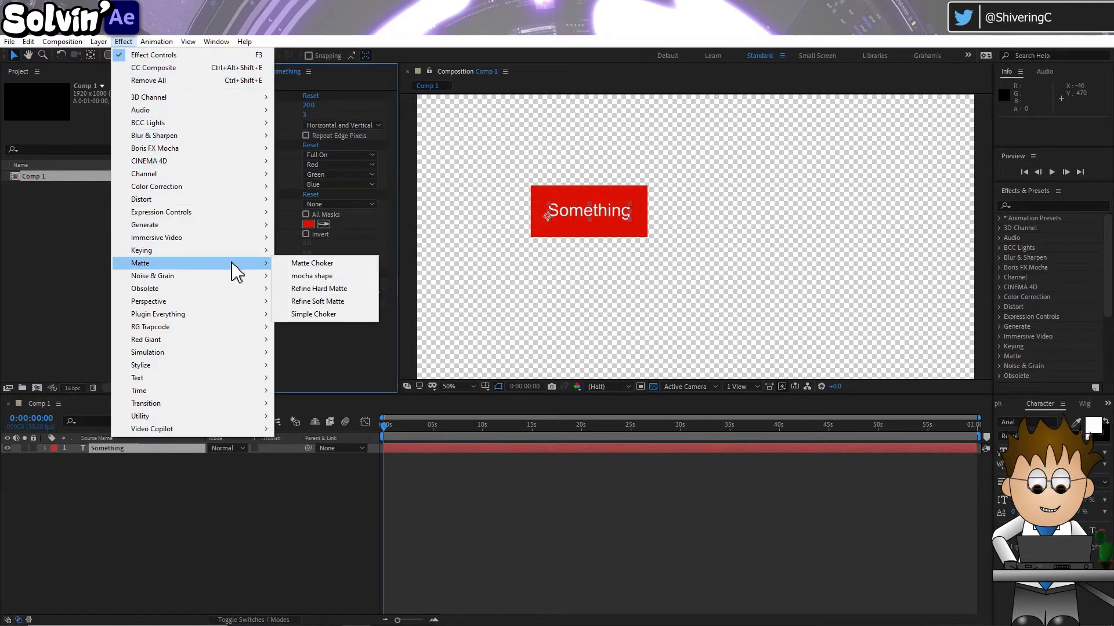
{"action": "left_click", "coordinate": [346, 315]}
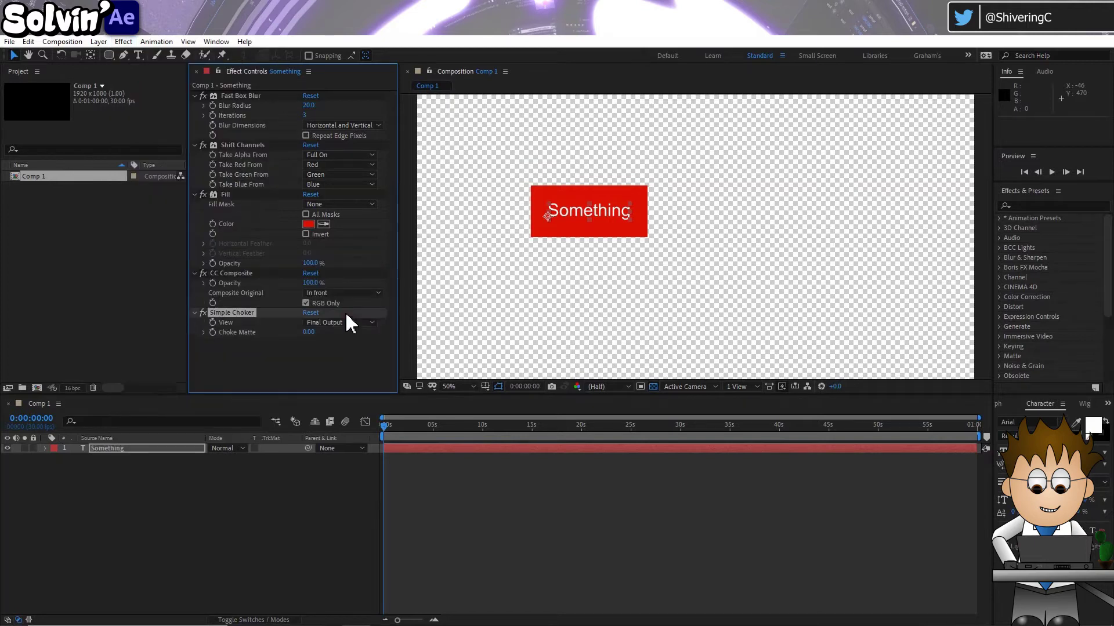
{"action": "mouse_move", "coordinate": [309, 336]}
{"action": "left_mouse_down"}
{"action": "mouse_move", "coordinate": [388, 340]}
{"action": "mouse_move", "coordinate": [308, 335]}
{"action": "left_mouse_up"}
{"action": "left_click", "coordinate": [308, 334]}
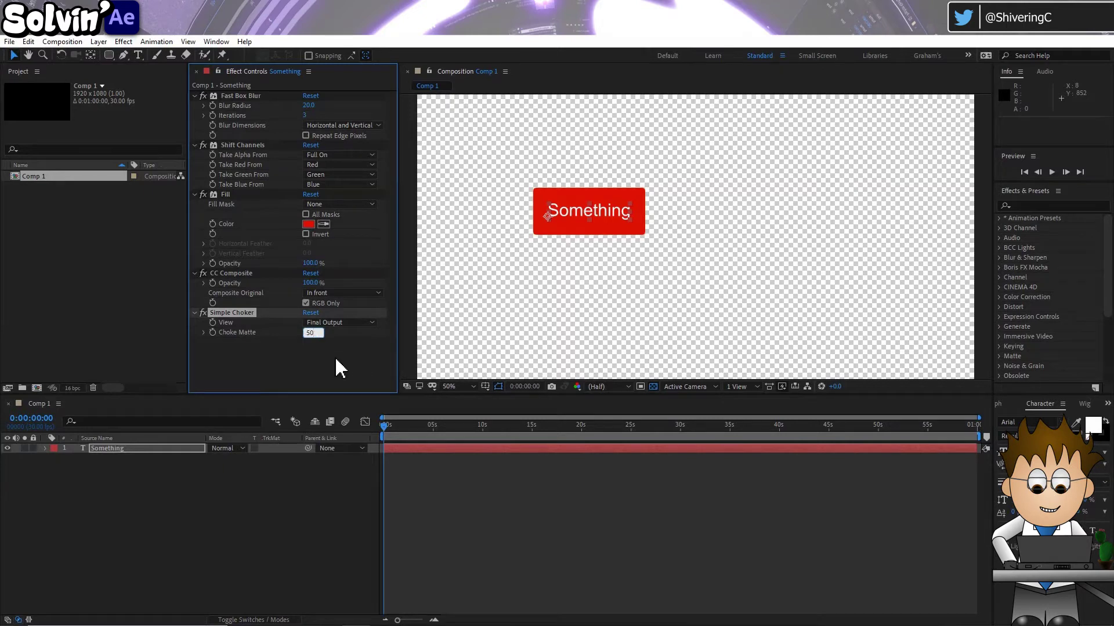
{"action": "type", "text": "50"}
{"action": "left_click", "coordinate": [304, 364]}
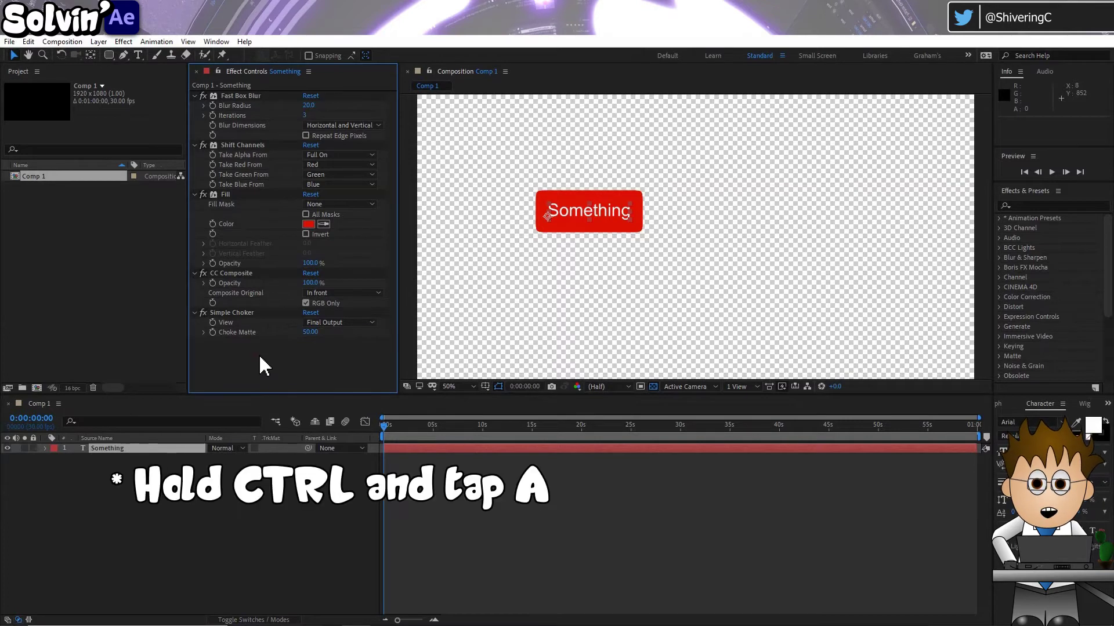
Select all five effects and start saving them as an animation preset
{"action": "key", "text": "ctrl+a"}
{"action": "left_click", "coordinate": [166, 42]}
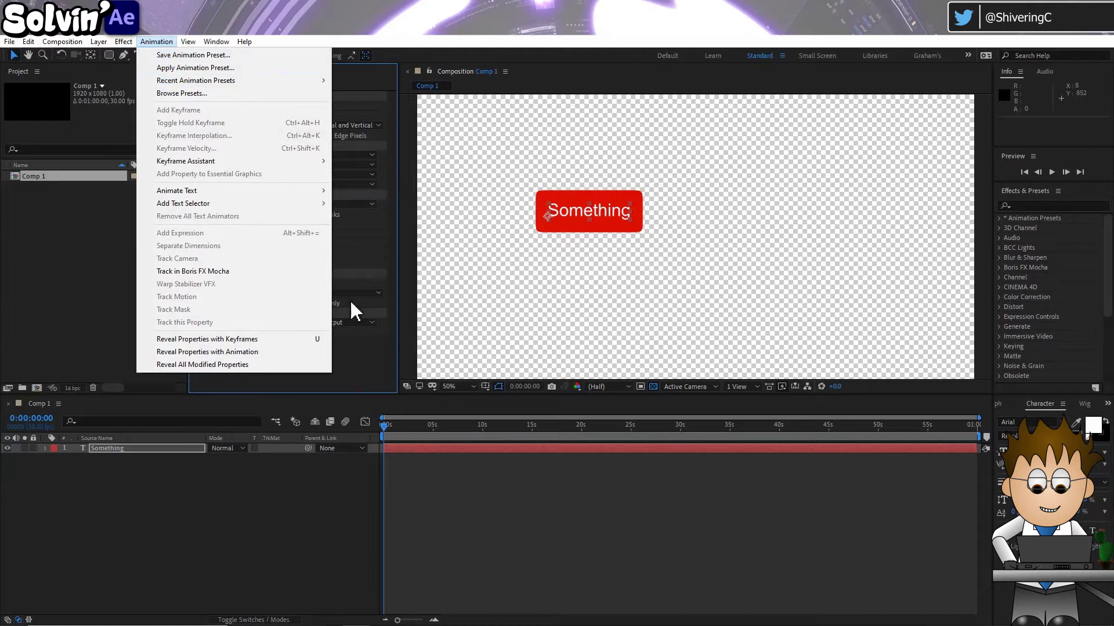
{"action": "left_click", "coordinate": [373, 368]}
Add a Drop Shadow with its distance set to 30
{"action": "left_click", "coordinate": [122, 42]}
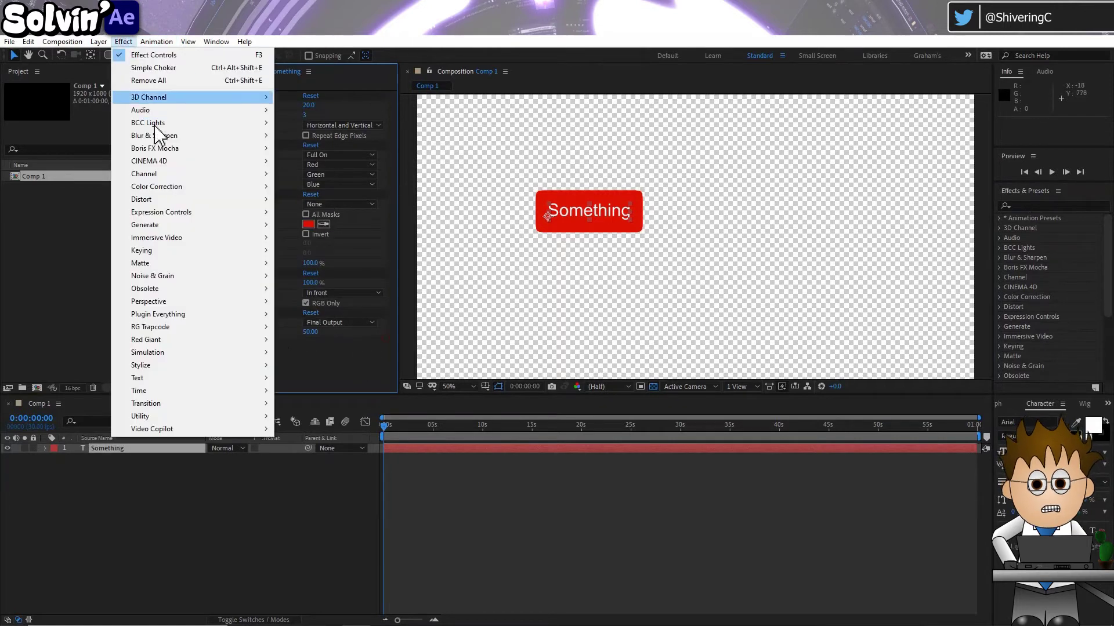
{"action": "mouse_move", "coordinate": [197, 303]}
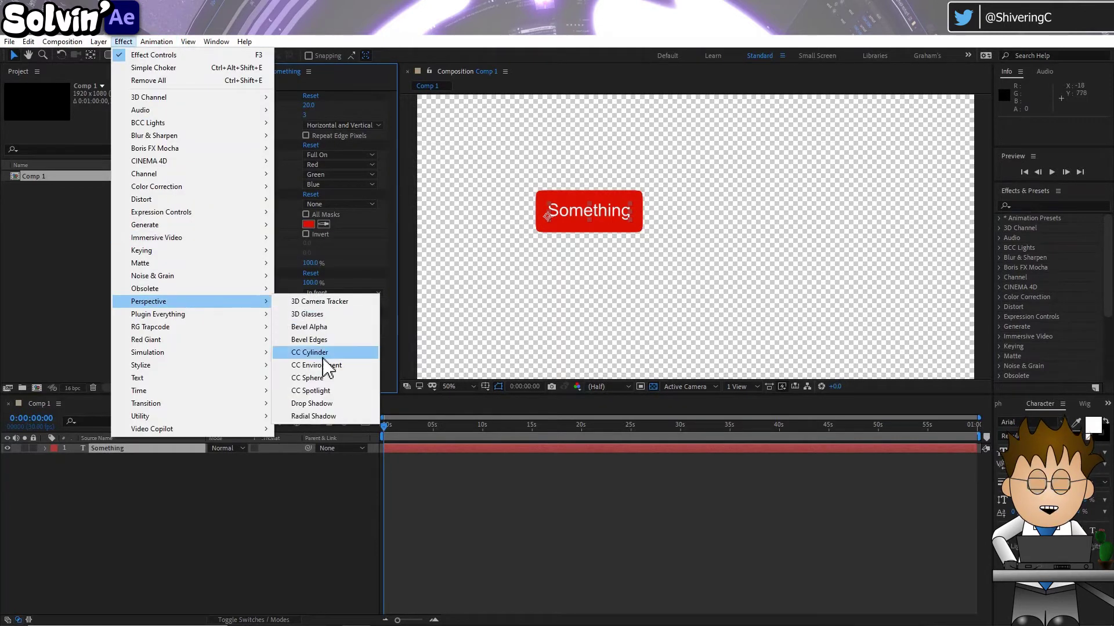
{"action": "left_click", "coordinate": [341, 404]}
{"action": "left_click_drag", "start_coordinate": [307, 368], "coordinate": [322, 369]}
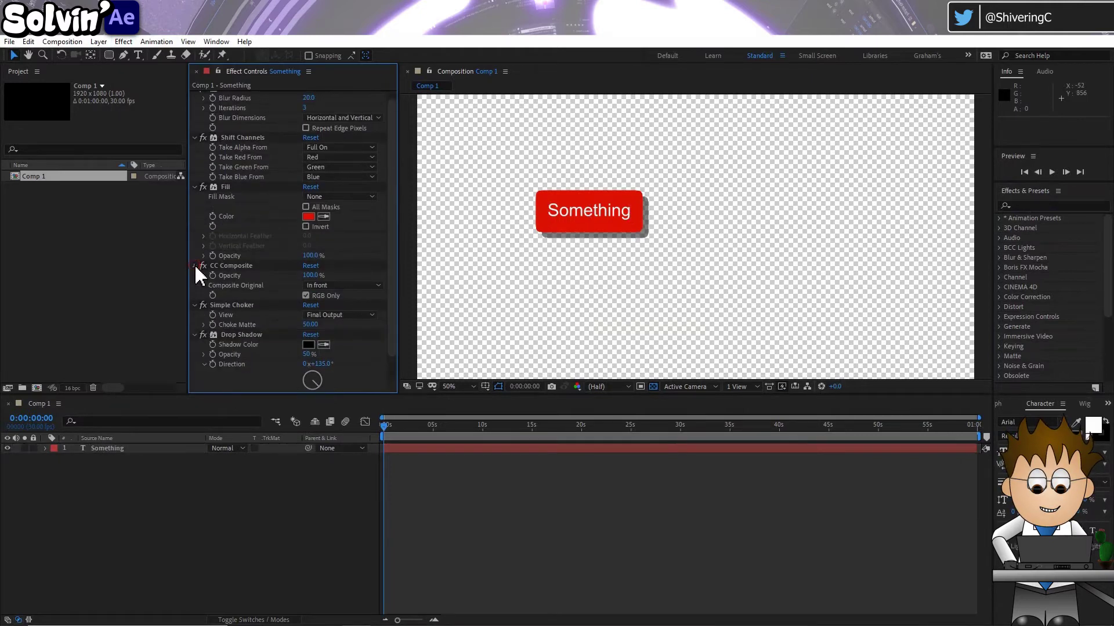
Collapse all six effects in Effect Controls and reselect the Something layer
{"action": "left_click", "coordinate": [193, 273]}
{"action": "left_click", "coordinate": [194, 281]}
{"action": "left_click", "coordinate": [194, 290]}
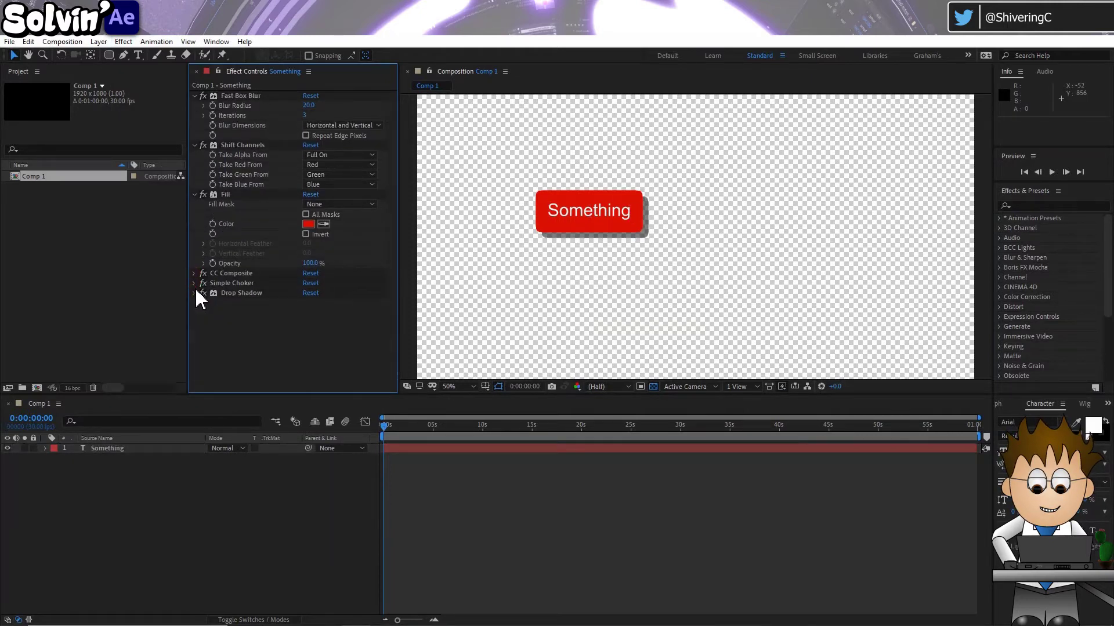
{"action": "left_click", "coordinate": [194, 195]}
{"action": "left_click", "coordinate": [194, 145]}
{"action": "left_click", "coordinate": [194, 96]}
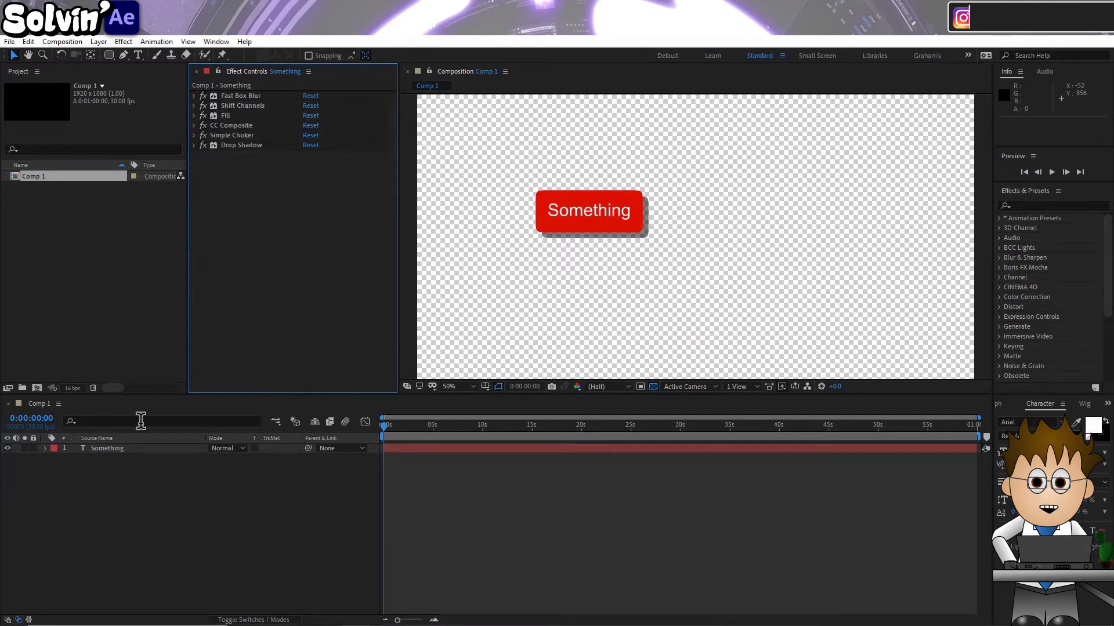
{"action": "left_click", "coordinate": [149, 449]}
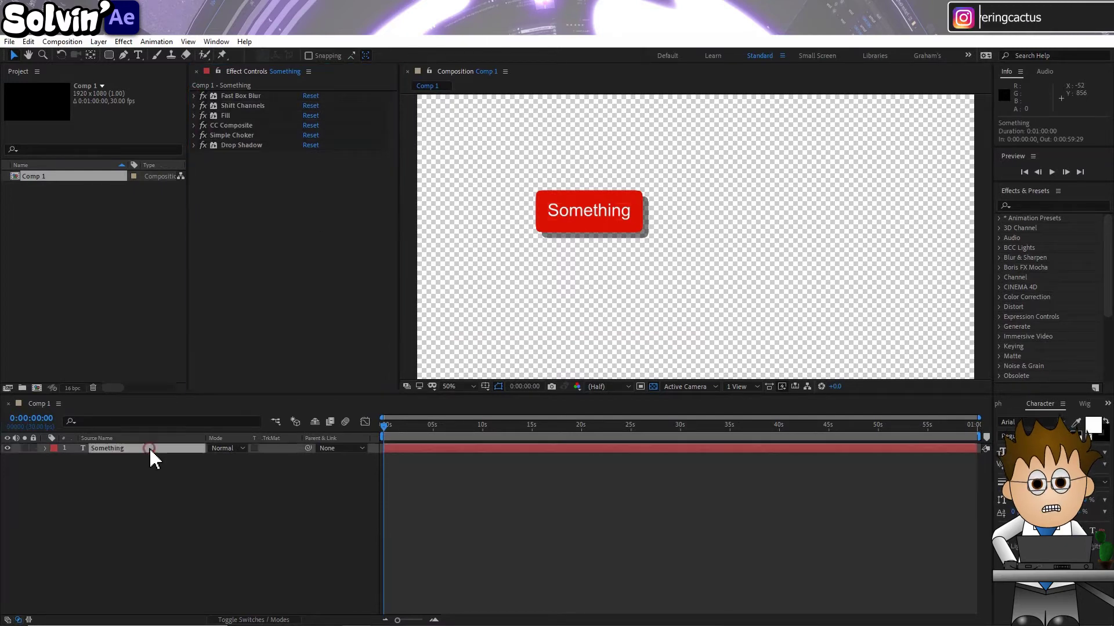
{"action": "left_click", "coordinate": [121, 42]}
Apply a Gradient Ramp and move it just above Fill in the effect stack
{"action": "mouse_move", "coordinate": [202, 227]}
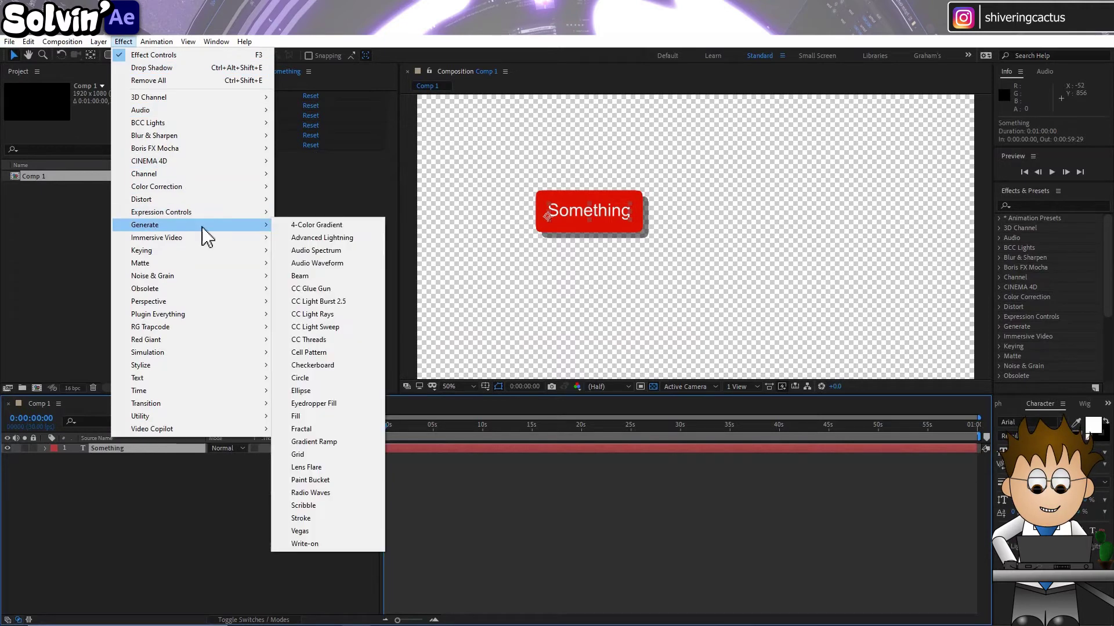
{"action": "left_click", "coordinate": [345, 444]}
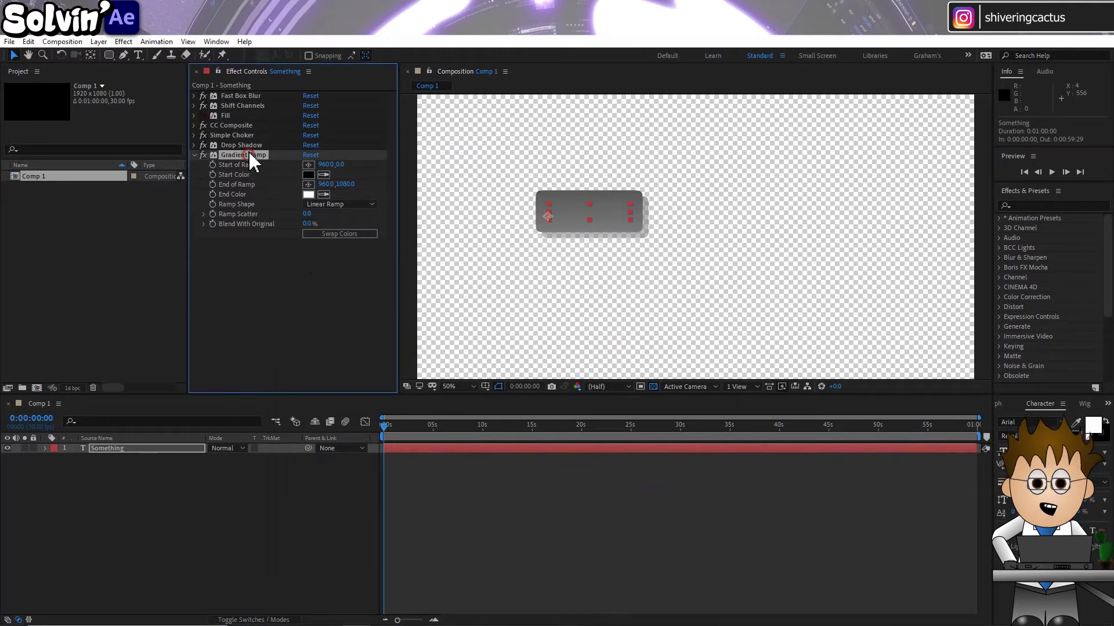
{"action": "left_click_drag", "start_coordinate": [248, 152], "coordinate": [247, 119]}
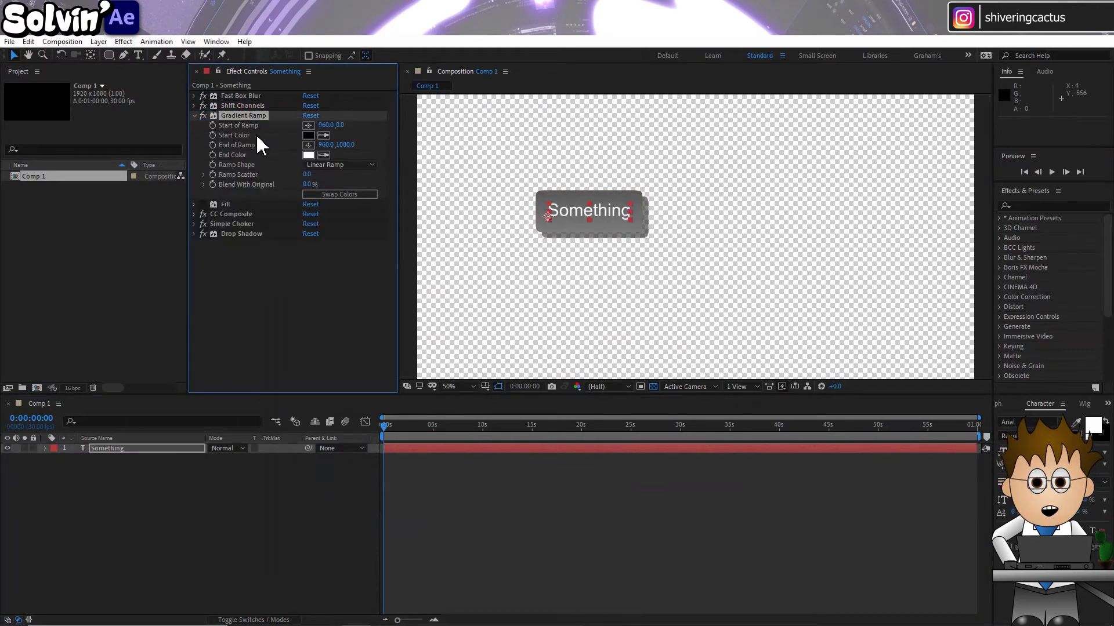
Nudge the Something text box slightly to the right in the composition
{"action": "left_click", "coordinate": [132, 460]}
{"action": "left_click", "coordinate": [579, 211]}
{"action": "left_click", "coordinate": [586, 212]}
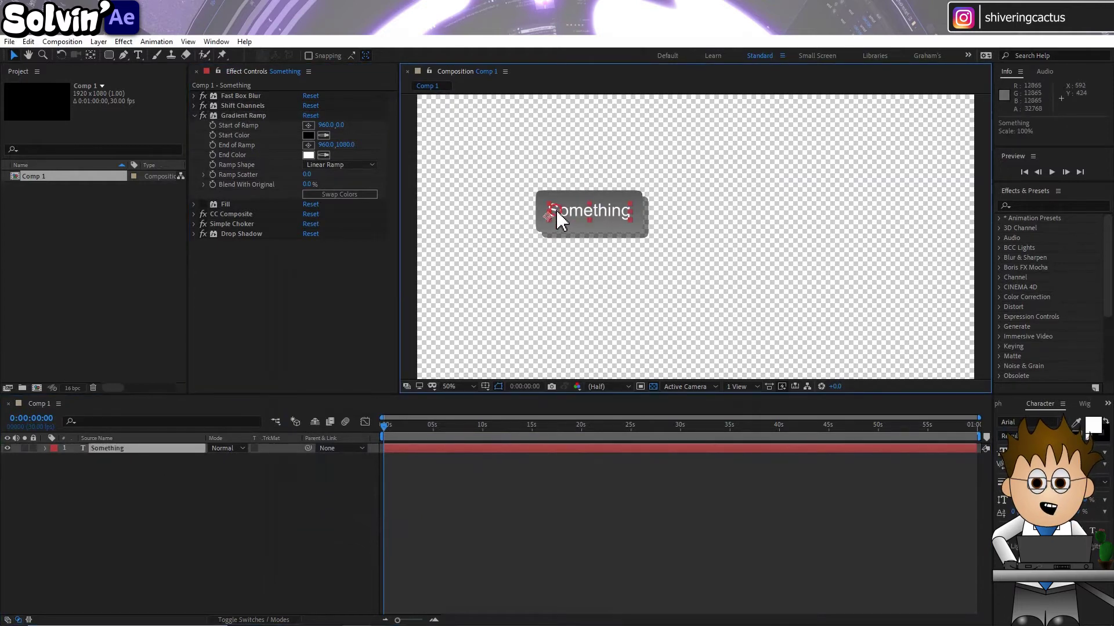
{"action": "mouse_move", "coordinate": [556, 211]}
{"action": "left_mouse_down"}
{"action": "mouse_move", "coordinate": [592, 103]}
{"action": "mouse_move", "coordinate": [583, 303]}
{"action": "mouse_move", "coordinate": [592, 355]}
{"action": "mouse_move", "coordinate": [570, 215]}
{"action": "left_mouse_up"}
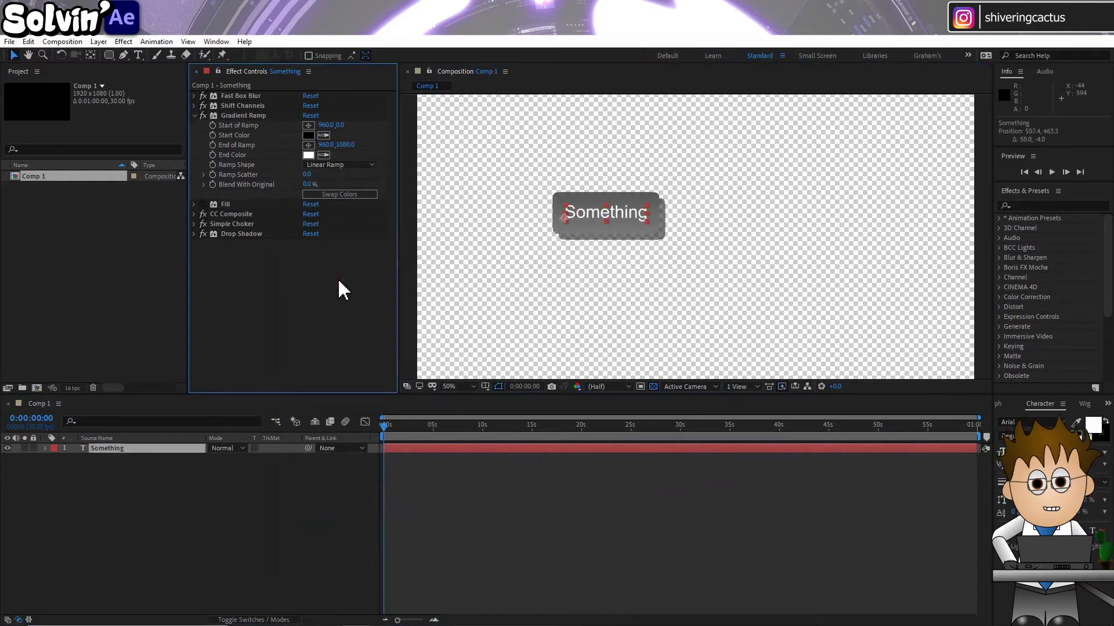
Expand the Something layer's Gradient Ramp properties in the timeline
{"action": "left_click", "coordinate": [44, 449]}
{"action": "left_click", "coordinate": [44, 449]}
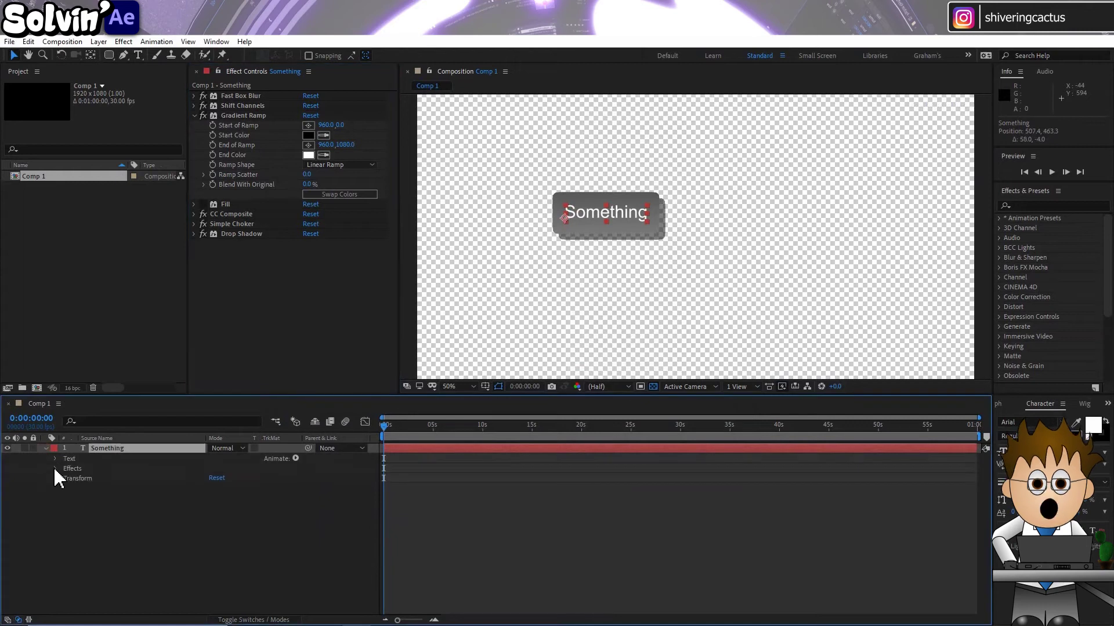
{"action": "left_click", "coordinate": [56, 468]}
{"action": "left_click", "coordinate": [65, 498]}
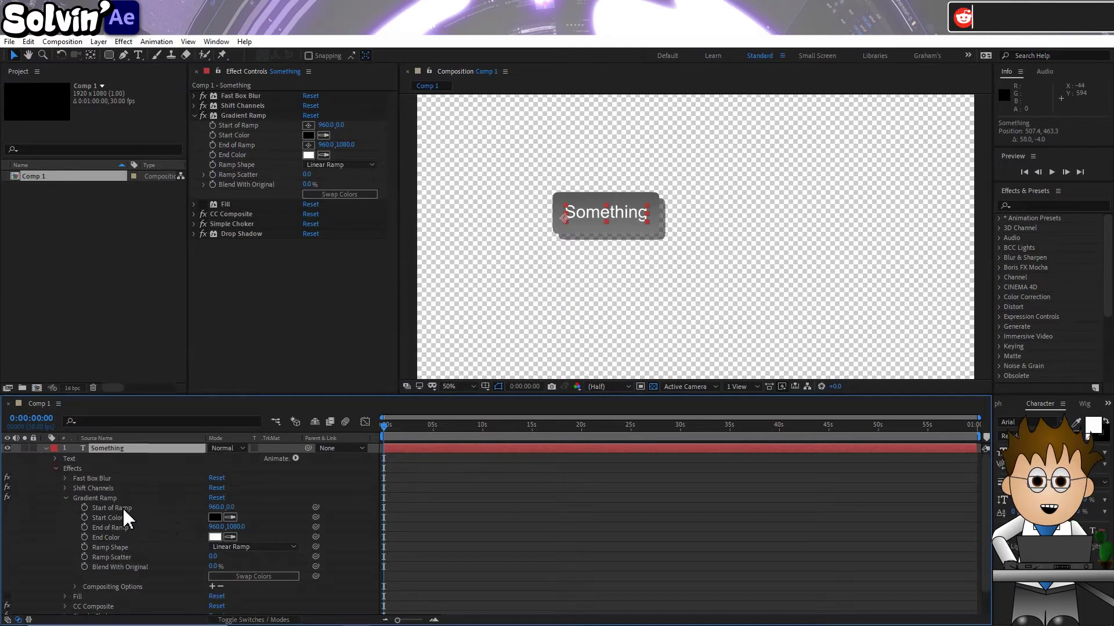
Give Start of Ramp the expression Y = transform.position[1] + thisLayer.sourceRectAtTime().top; [0,Y]
{"action": "left_click", "coordinate": [86, 508], "text": "alt"}
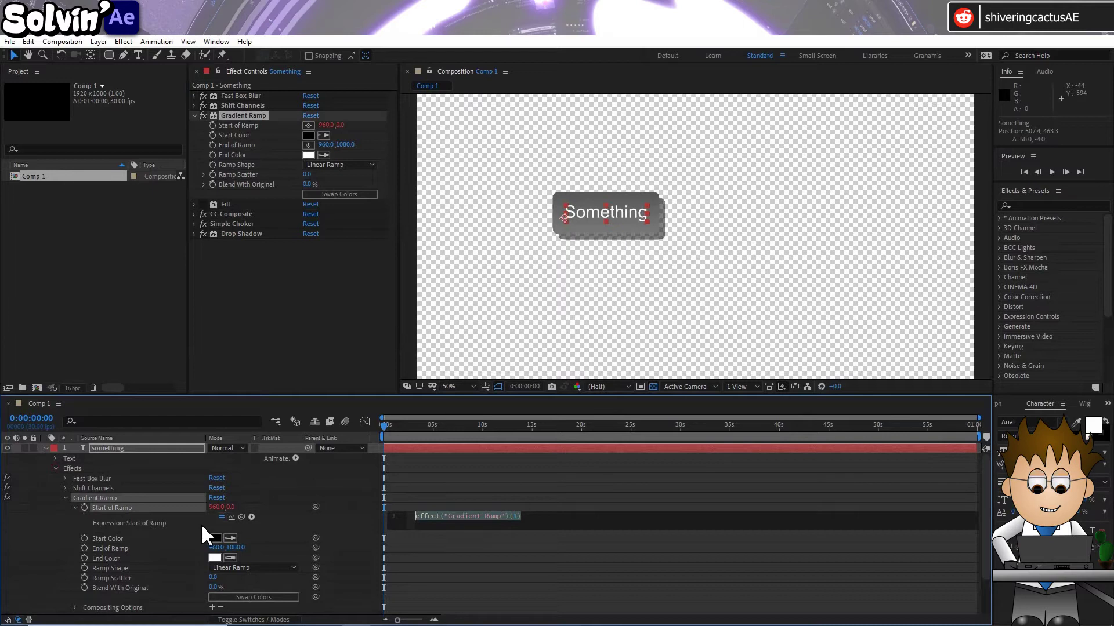
{"action": "type", "text": "Y ="}
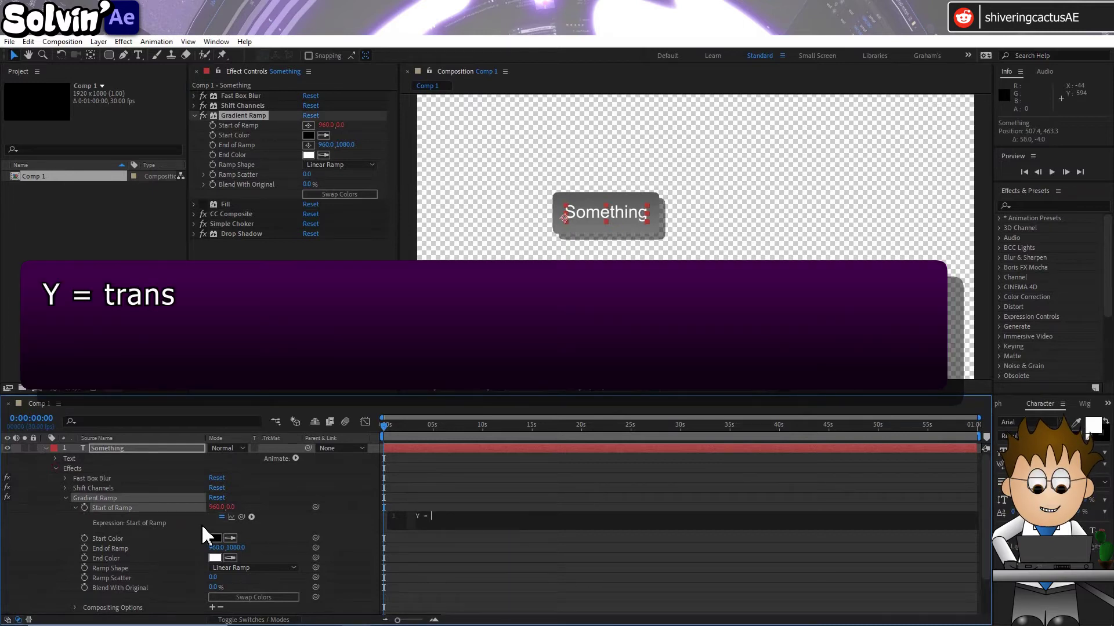
{"action": "type", "text": " trans"}
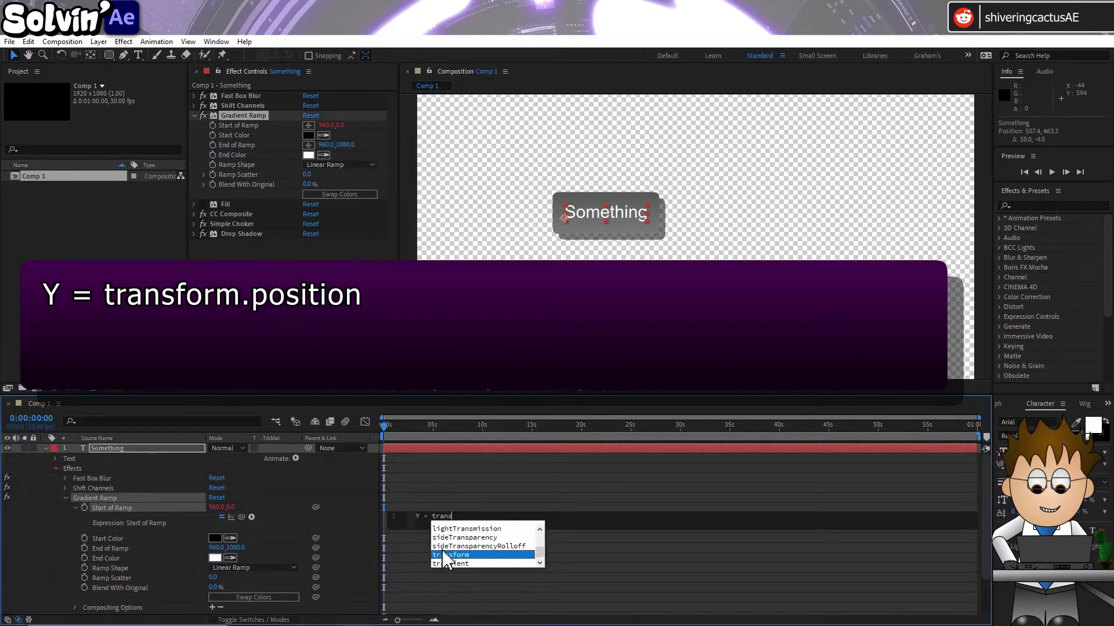
{"action": "left_click", "coordinate": [450, 555]}
{"action": "type", "text": ".posit"}
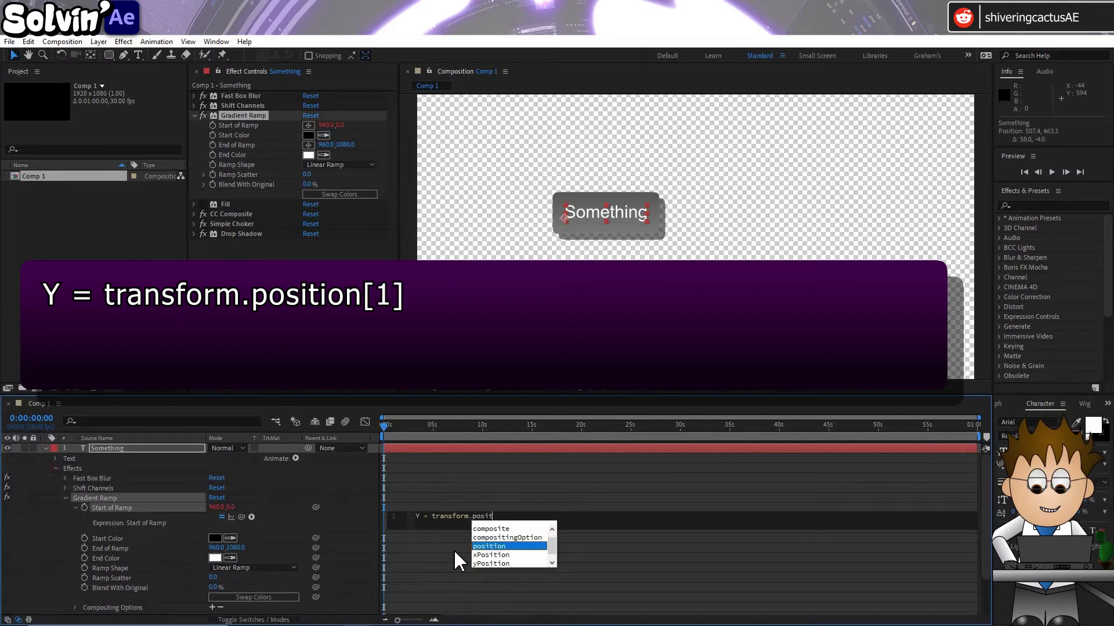
{"action": "type", "text": "ion[1]"}
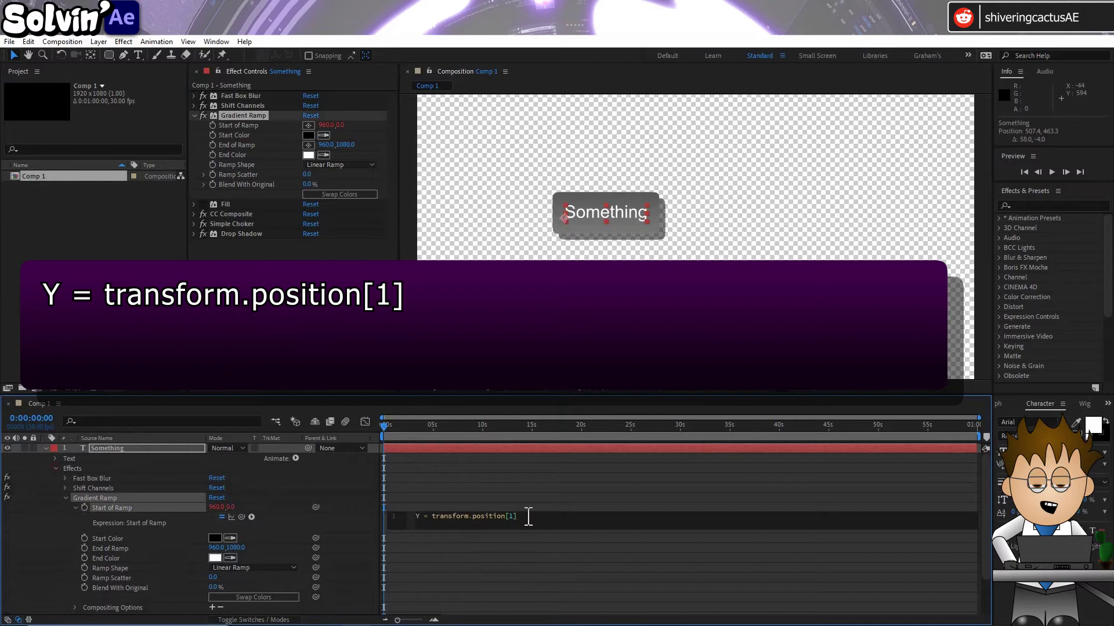
{"action": "type", "text": "+this"}
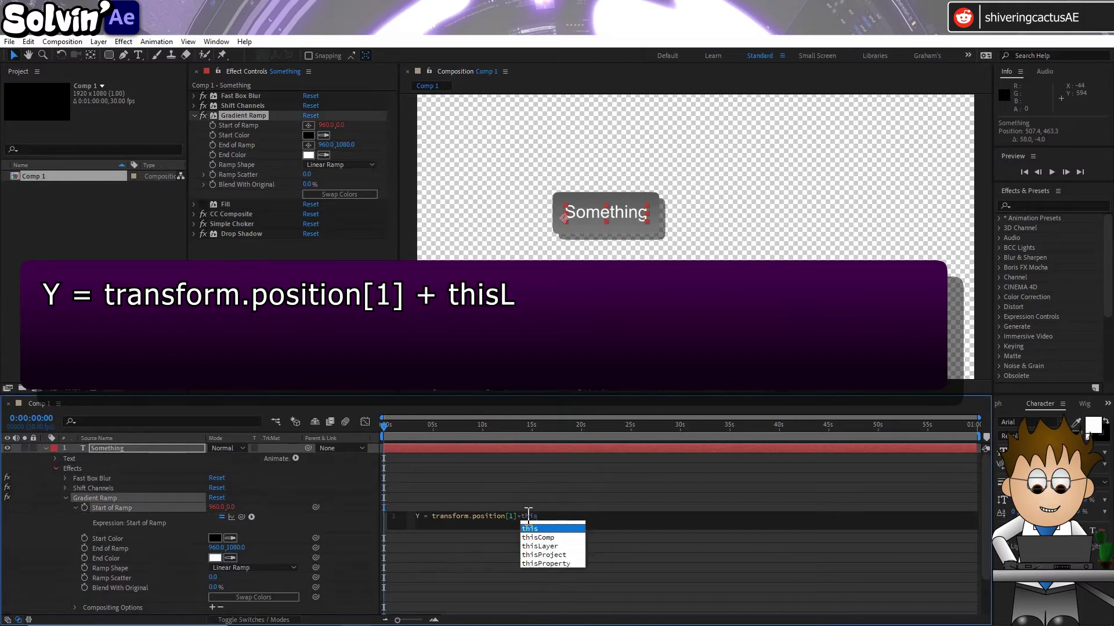
{"action": "type", "text": "La"}
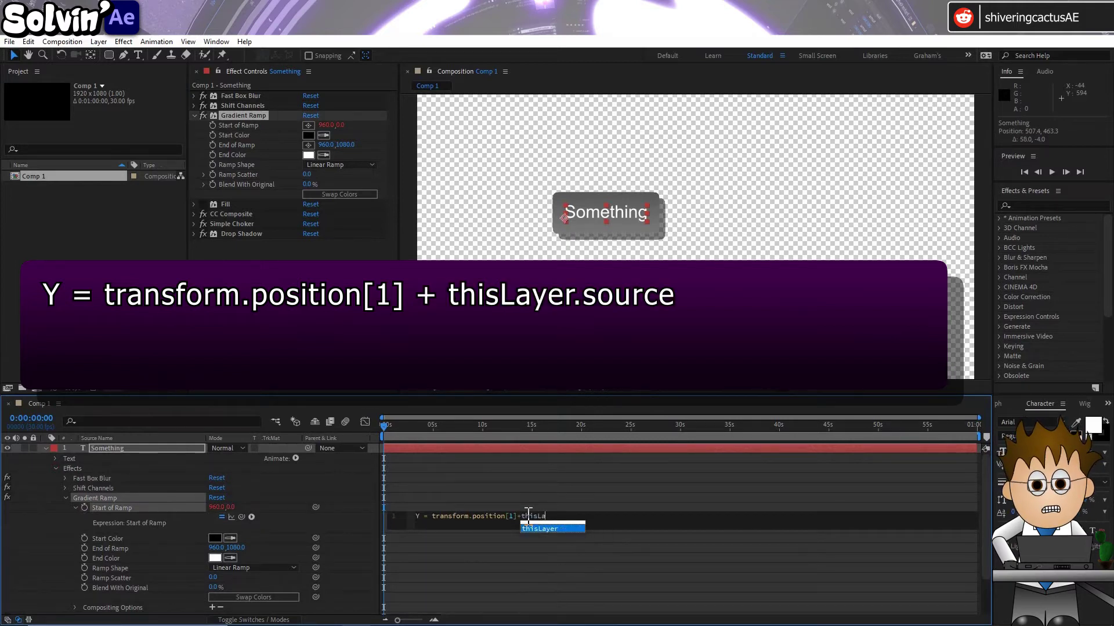
{"action": "type", "text": "yer.sour"}
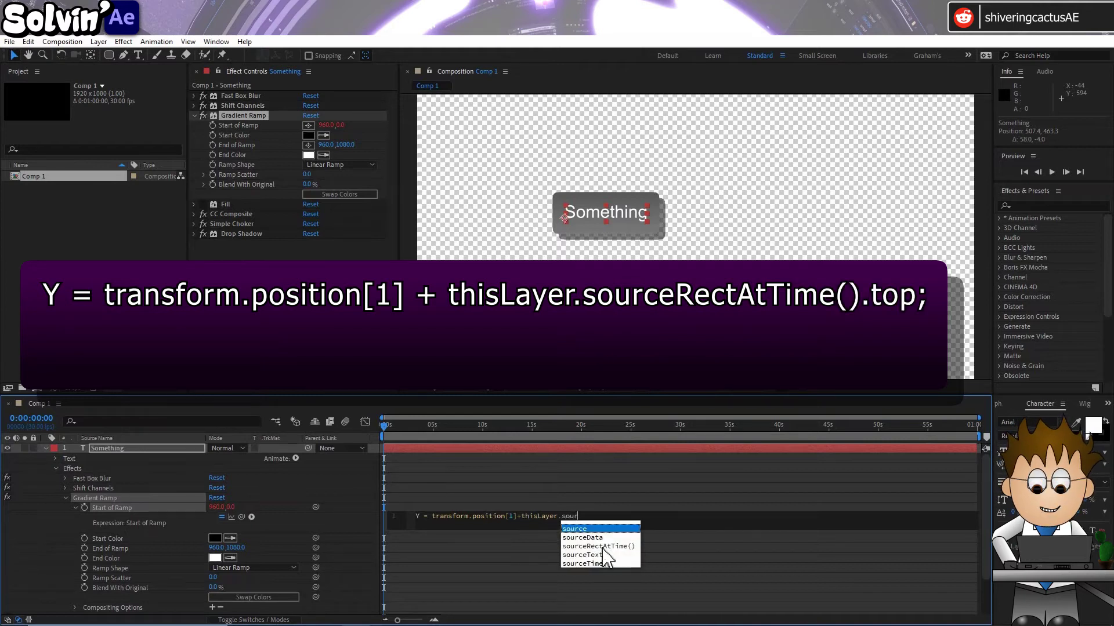
{"action": "left_click", "coordinate": [601, 546]}
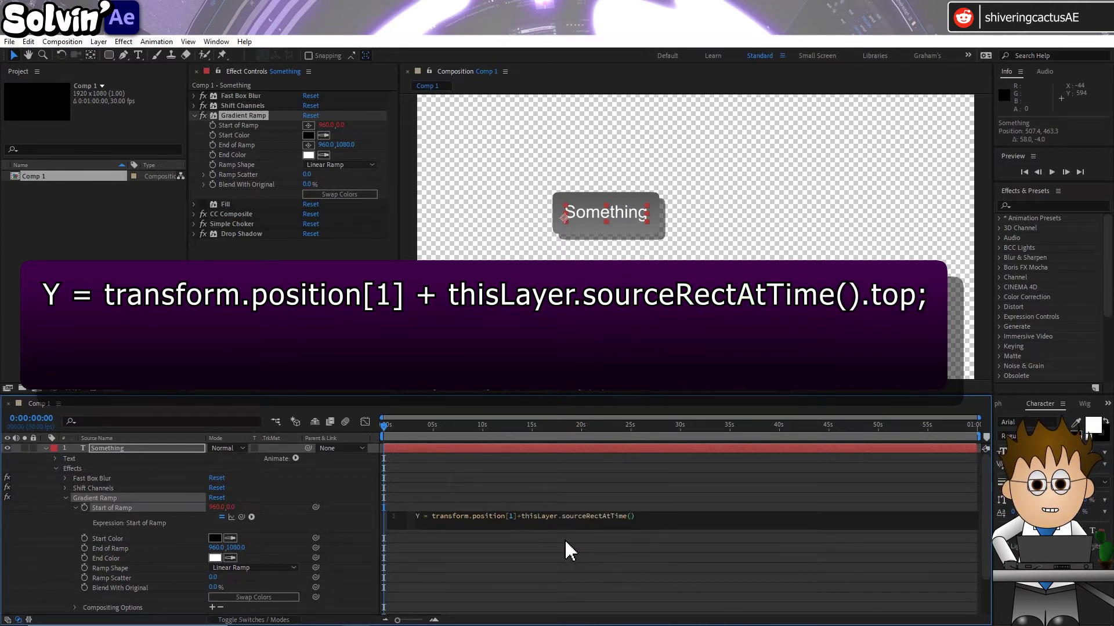
{"action": "type", "text": ".t"}
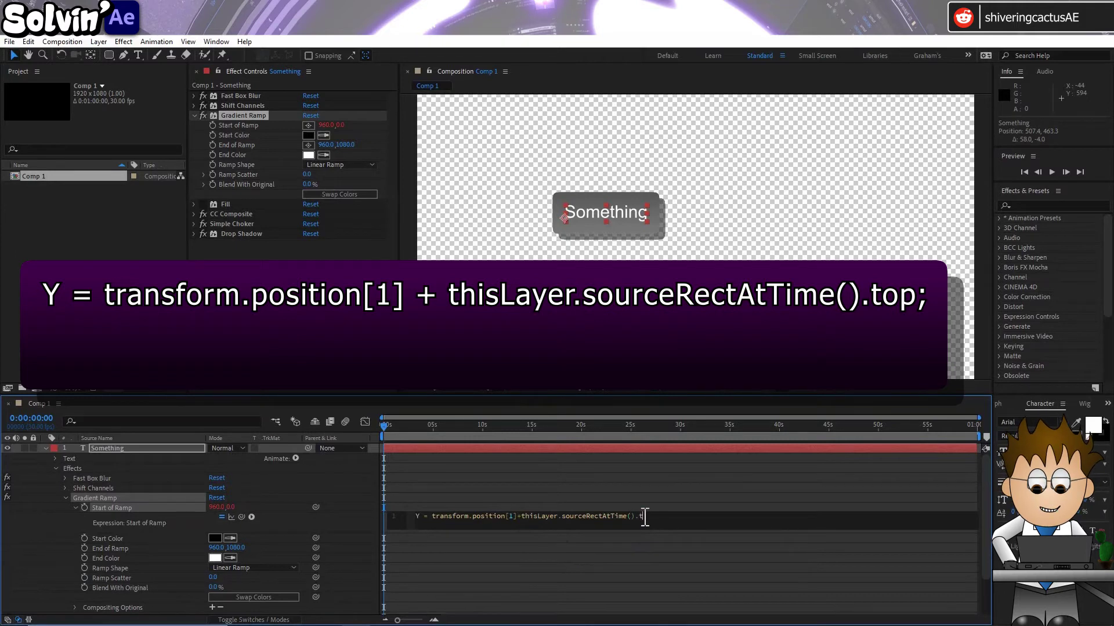
{"action": "type", "text": "op;"}
{"action": "key", "text": "Return"}
{"action": "type", "text": "["}
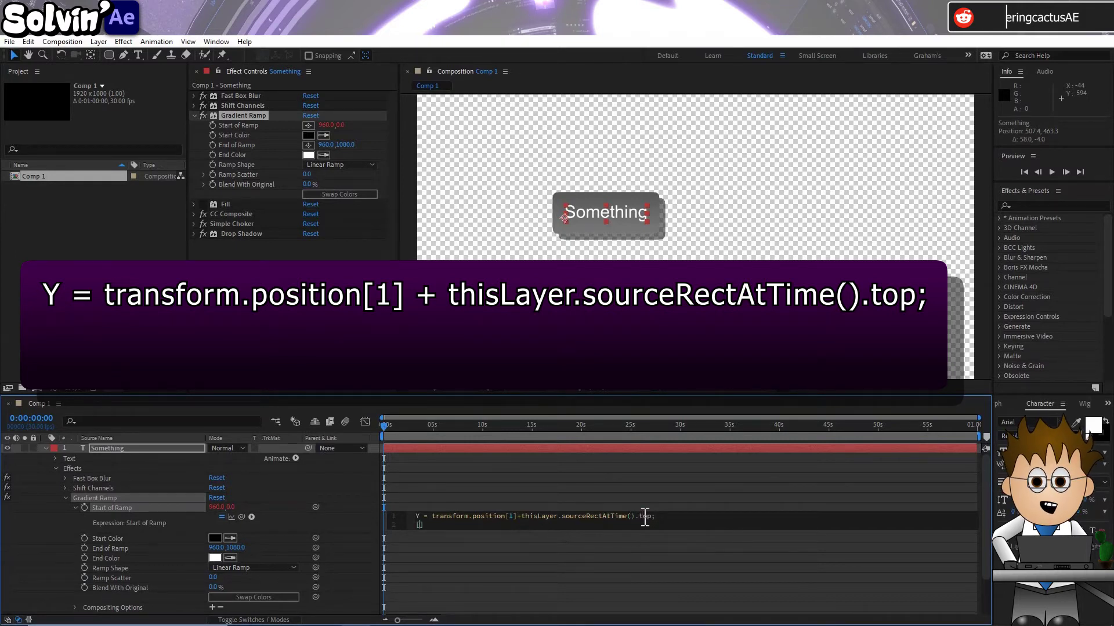
{"action": "type", "text": "0,Y"}
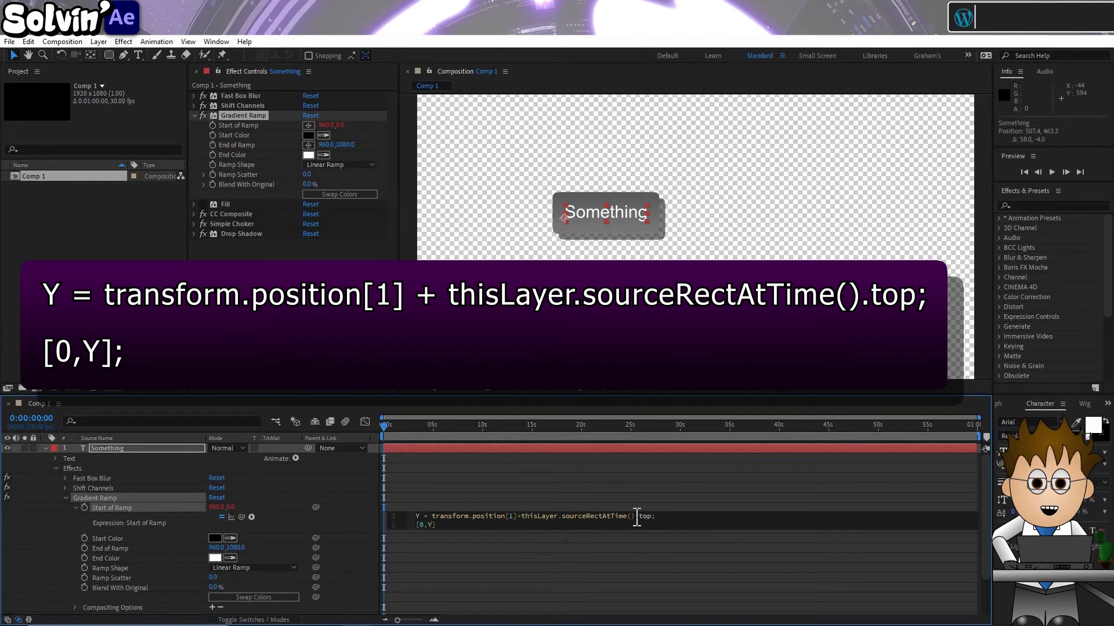
{"action": "left_click", "coordinate": [373, 518]}
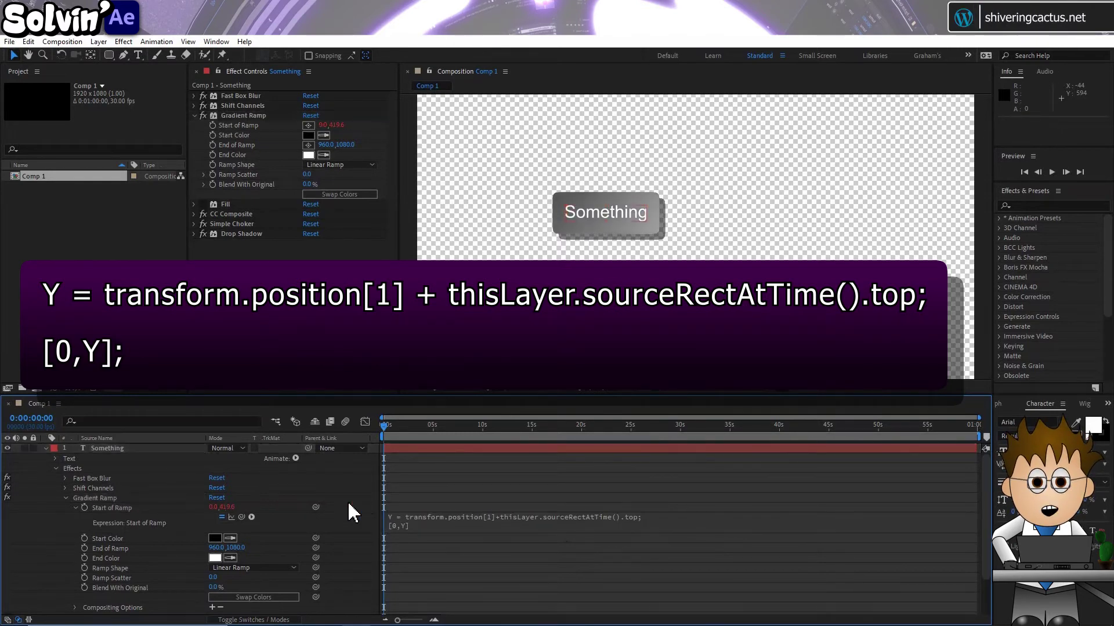
Set End of Ramp to [0,Y], with Y = Start of Ramp's Y plus sourceRectAtTime().height
{"action": "left_click", "coordinate": [112, 509]}
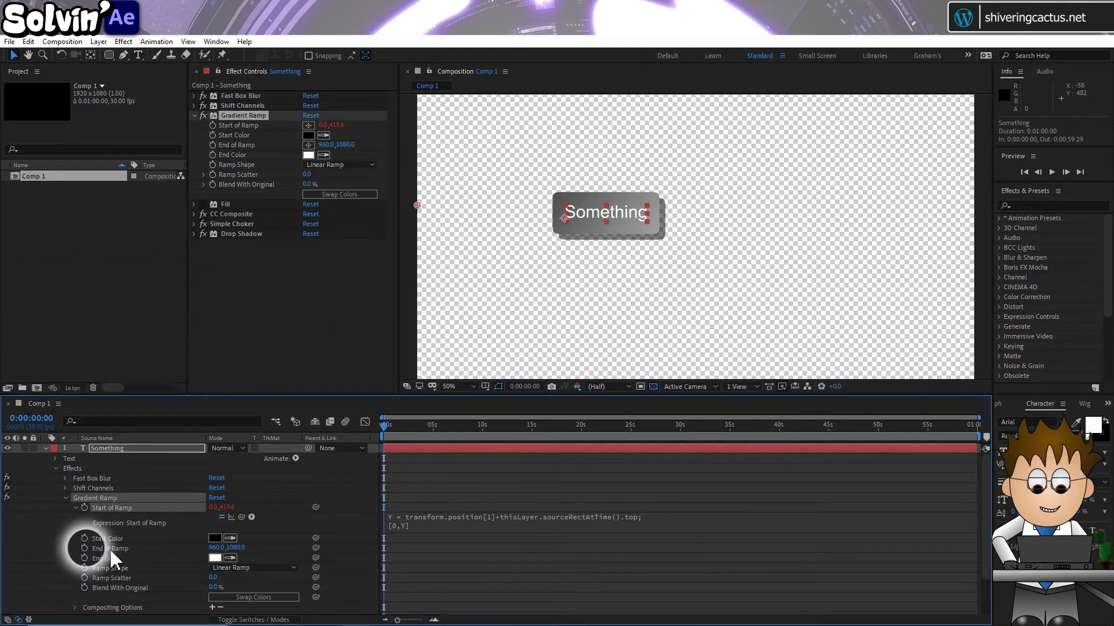
{"action": "left_click", "coordinate": [84, 549], "text": "alt"}
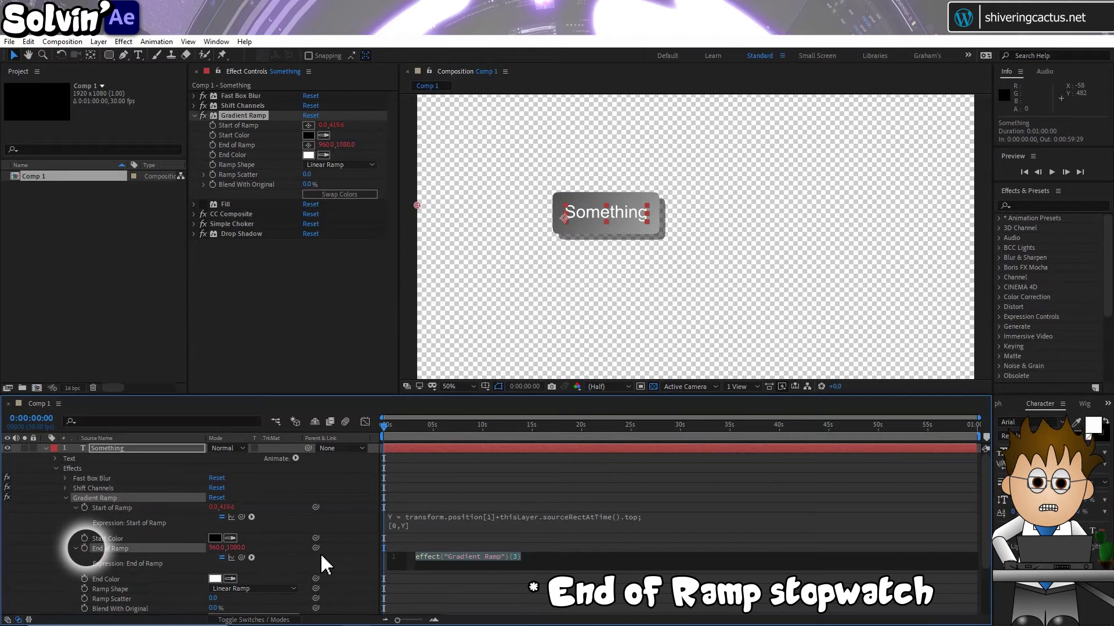
{"action": "type", "text": "Y ="}
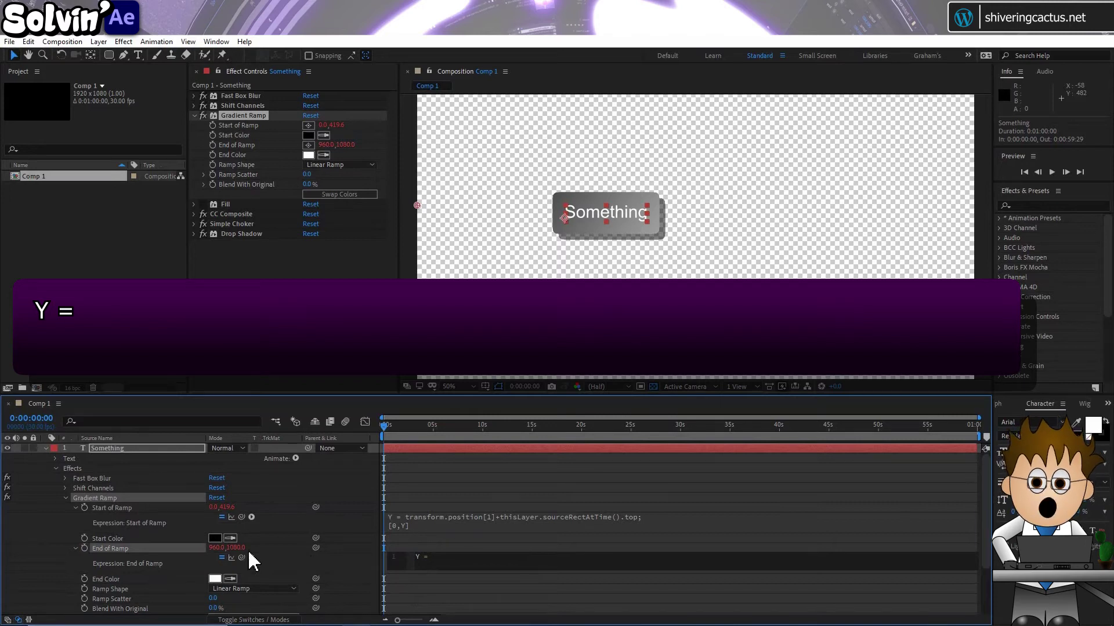
{"action": "left_click_drag", "start_coordinate": [243, 558], "coordinate": [231, 509]}
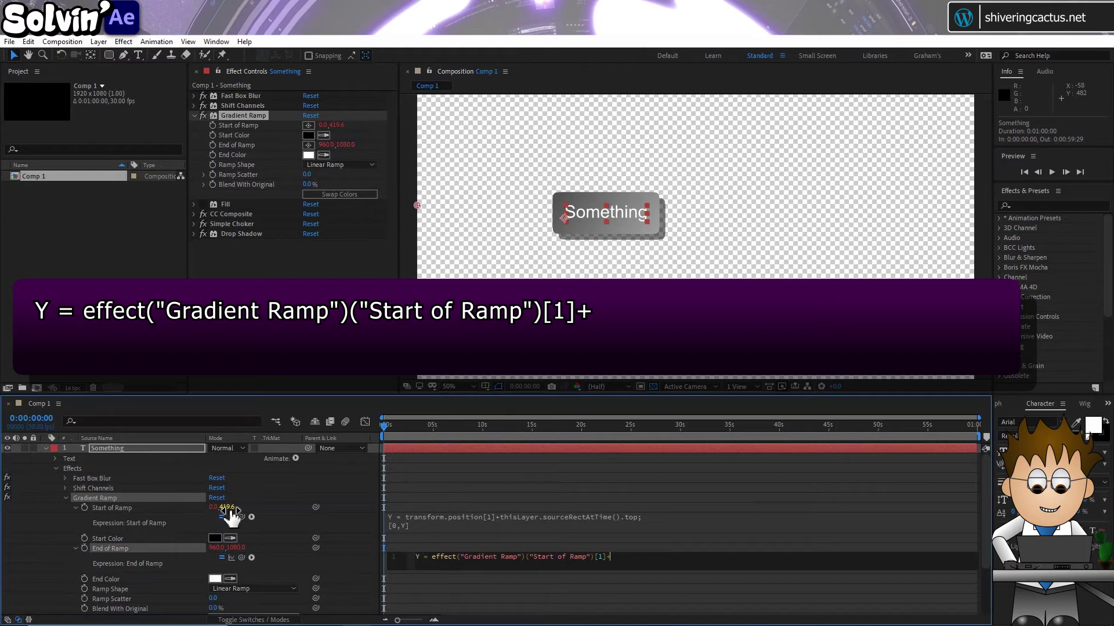
{"action": "type", "text": "hisLa"}
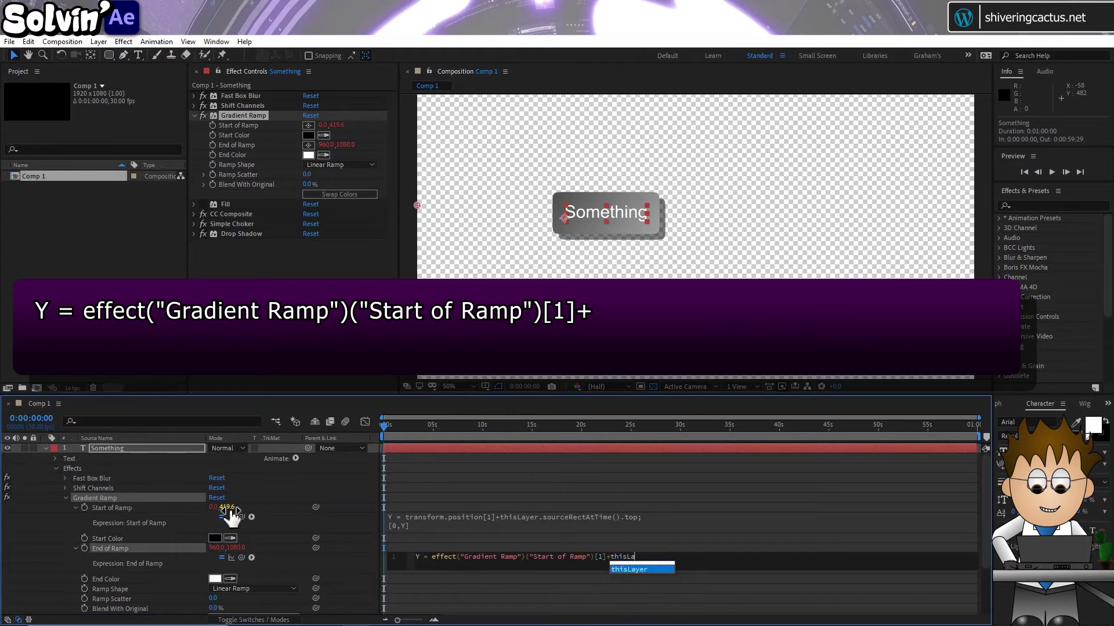
{"action": "type", "text": "yer."}
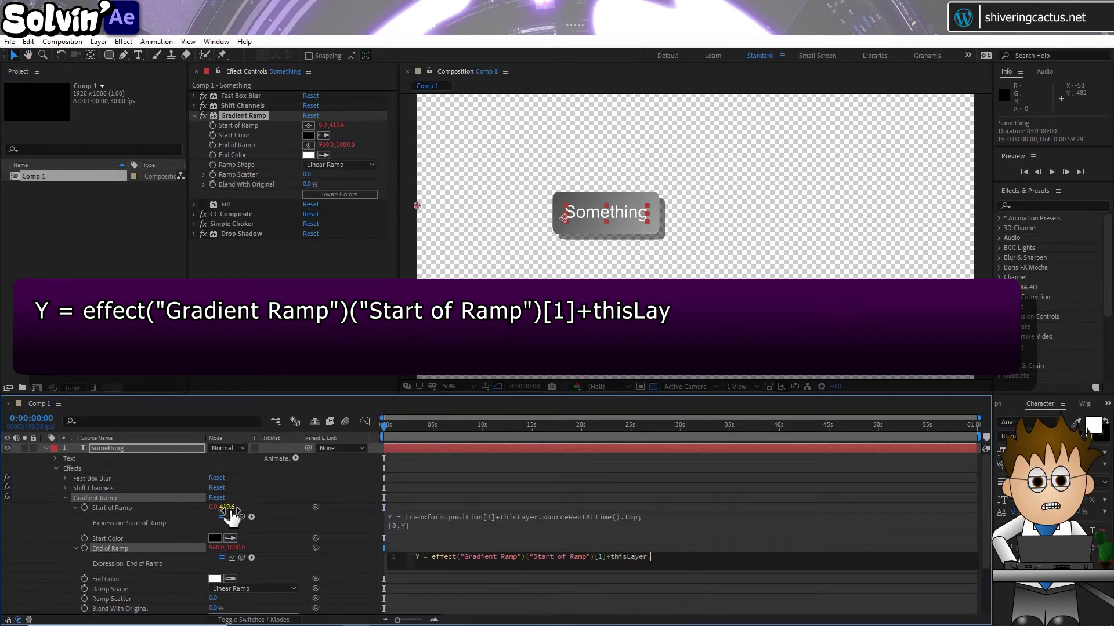
{"action": "type", "text": "sour"}
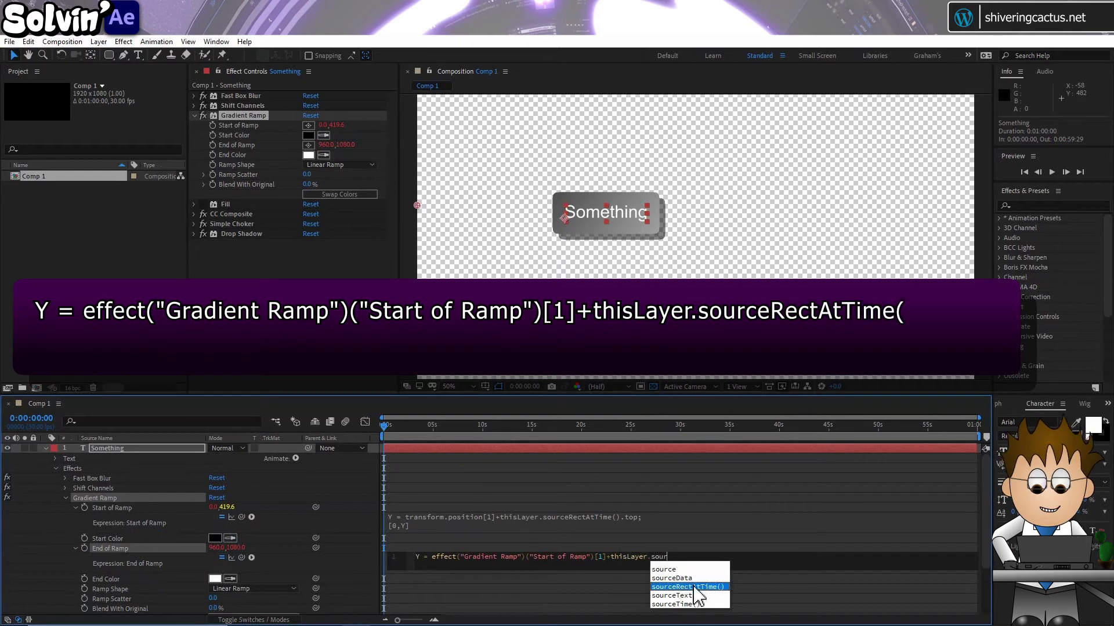
{"action": "left_click", "coordinate": [693, 586]}
{"action": "type", "text": "."}
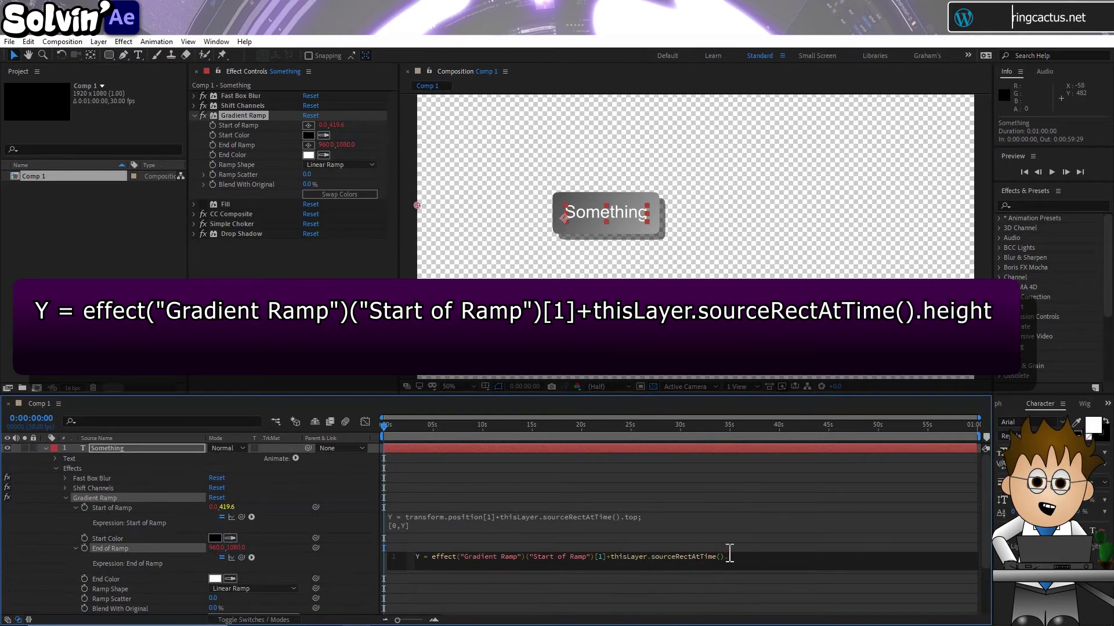
{"action": "type", "text": "height;"}
{"action": "key", "text": "Return"}
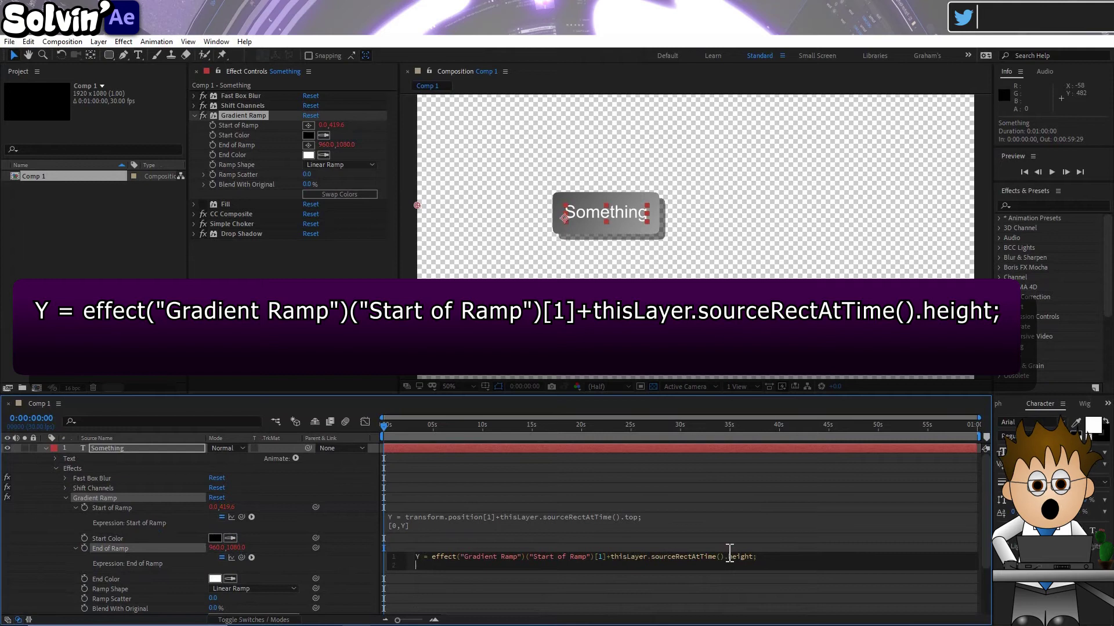
{"action": "type", "text": "[0,Y"}
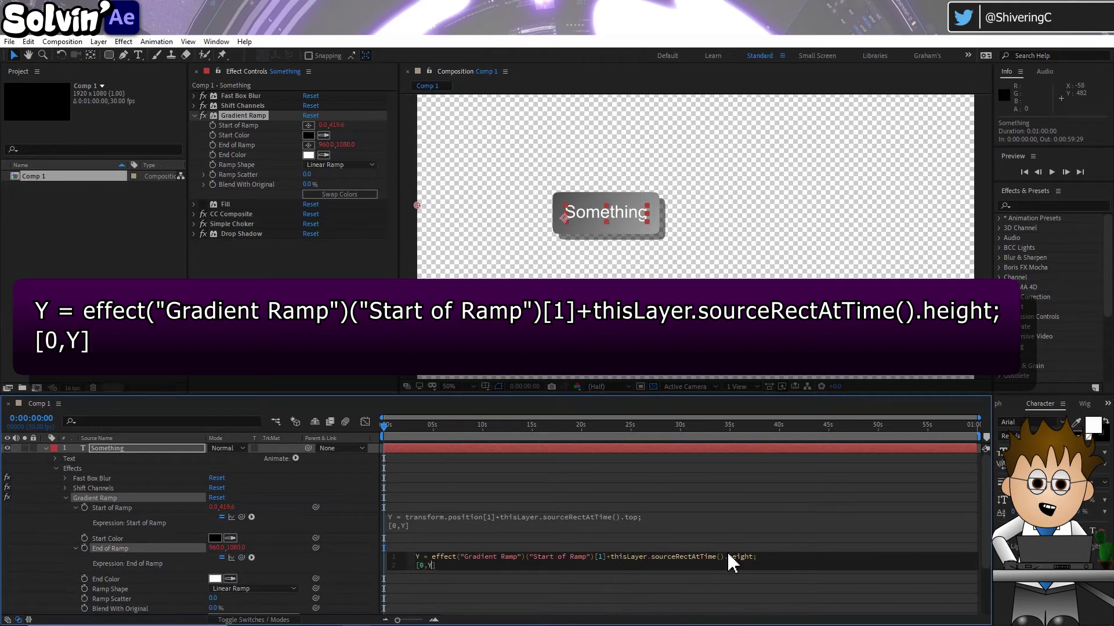
{"action": "left_click", "coordinate": [367, 567]}
{"action": "left_click", "coordinate": [100, 500]}
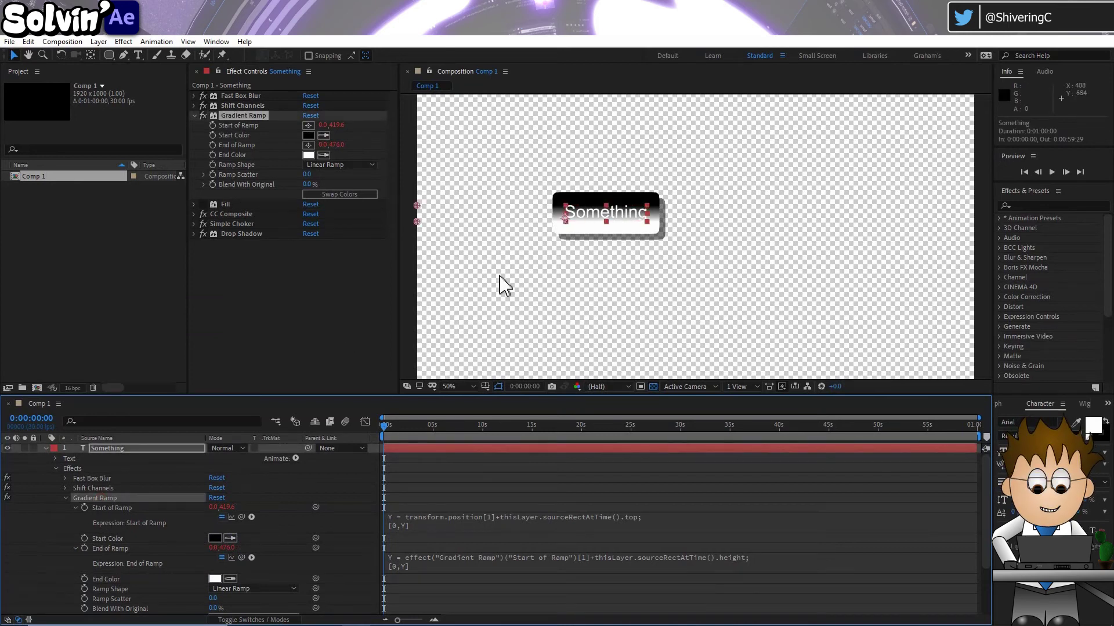
Swap the ramp colours, then set Start Color to grey A6A6A6 and End Color to 5F5F5F
{"action": "left_click", "coordinate": [343, 194]}
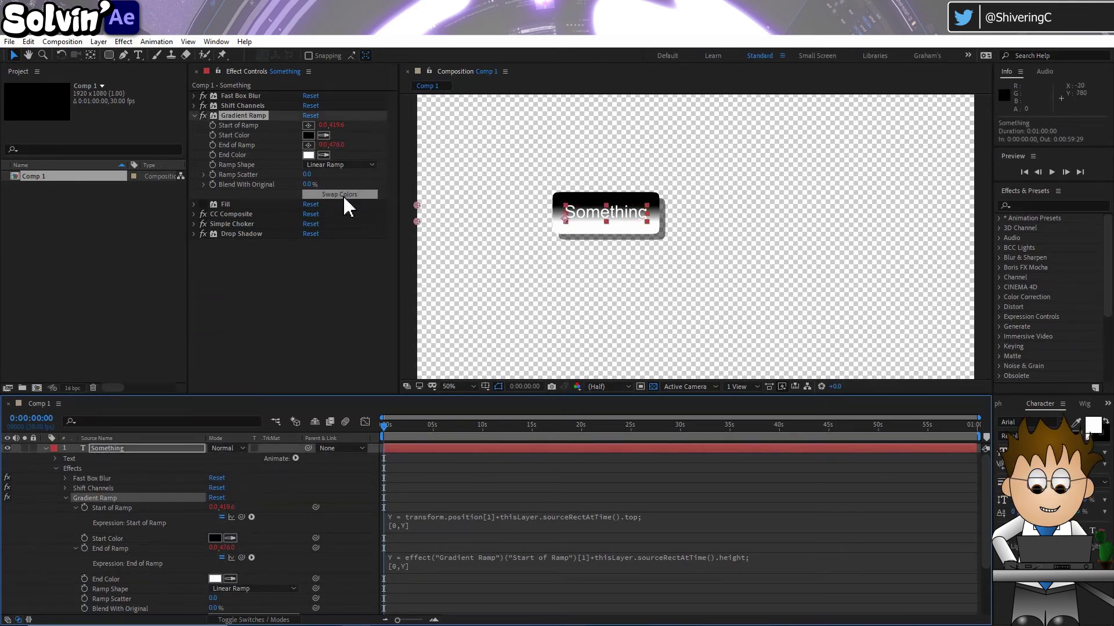
{"action": "left_click", "coordinate": [308, 135]}
{"action": "left_click_drag", "start_coordinate": [431, 331], "coordinate": [346, 356]}
{"action": "left_click", "coordinate": [626, 307]}
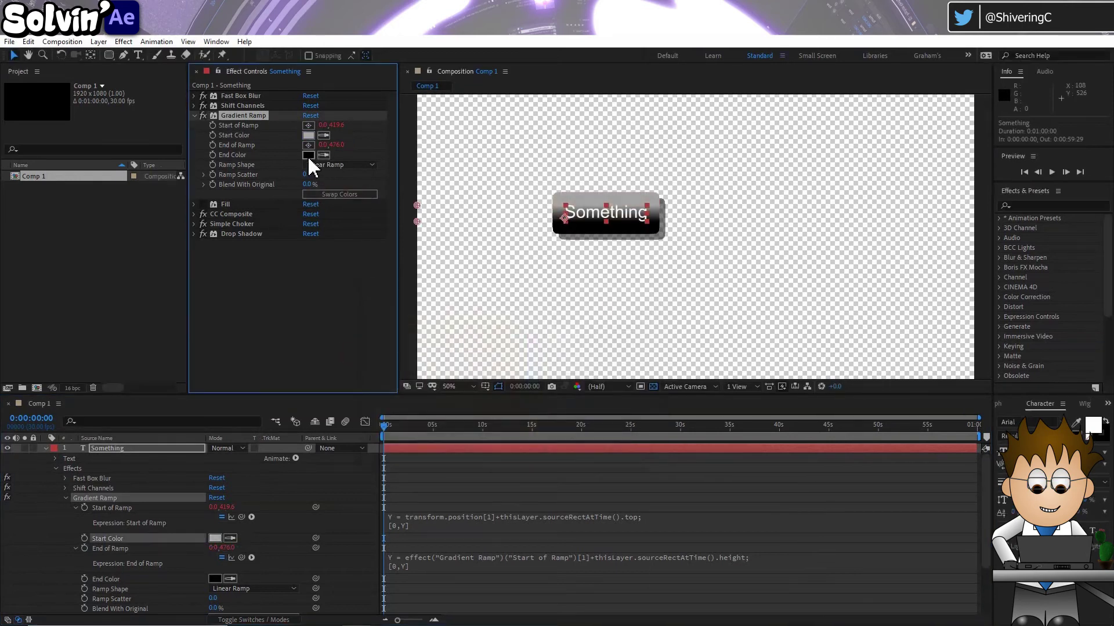
{"action": "left_click", "coordinate": [308, 155]}
{"action": "left_click_drag", "start_coordinate": [403, 388], "coordinate": [346, 397]}
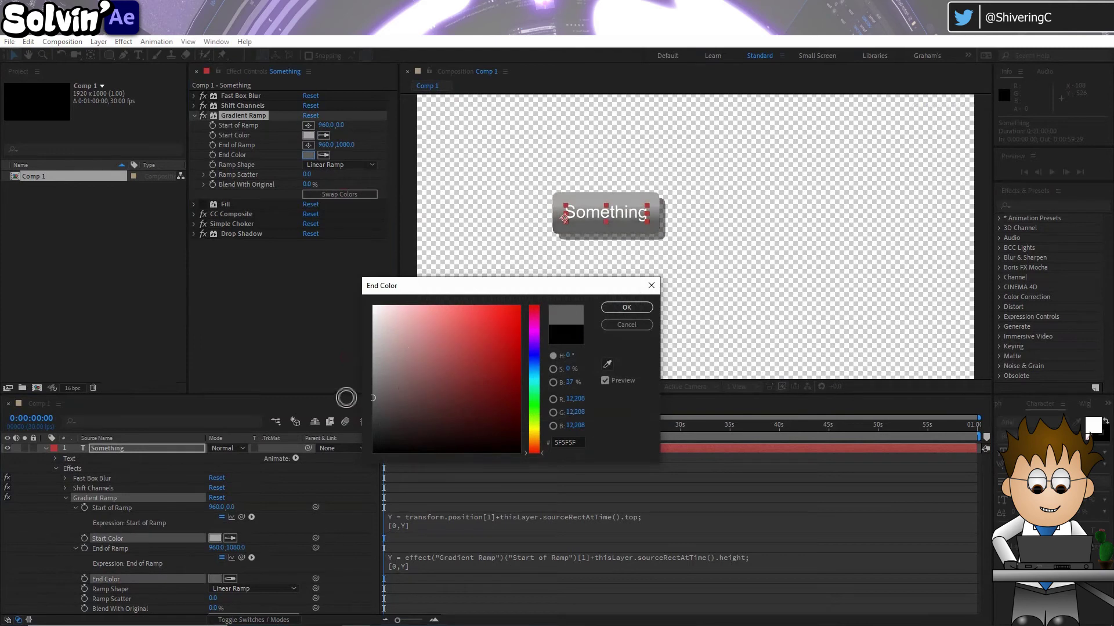
{"action": "left_click", "coordinate": [626, 307]}
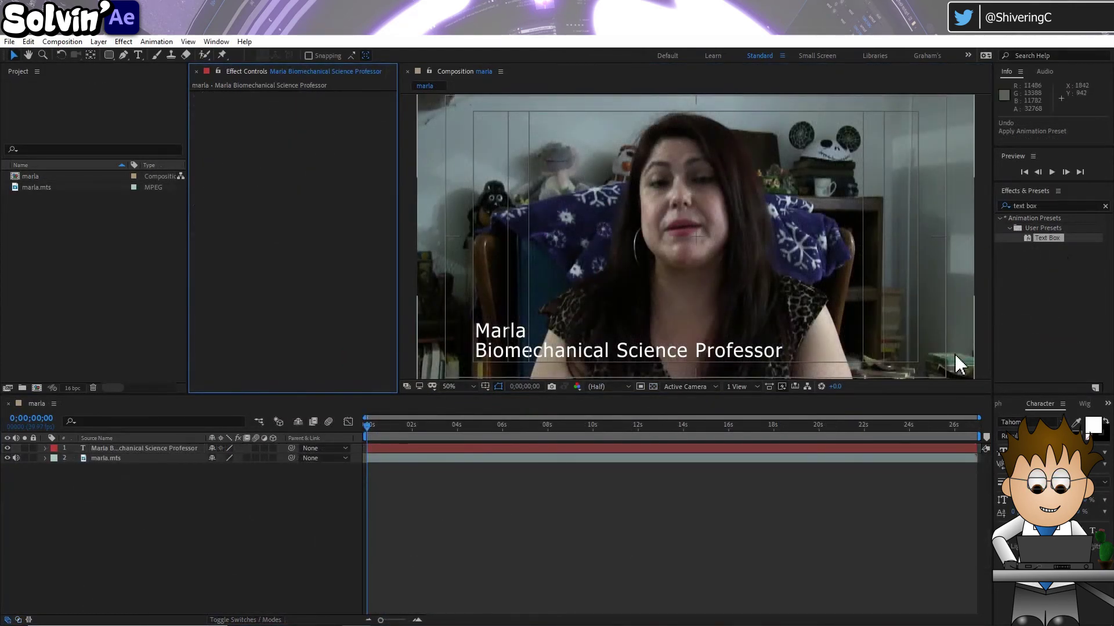
Apply the Text Box preset to the name-and-title layer and change its start colour to purple 42004A
{"action": "left_click", "coordinate": [922, 448]}
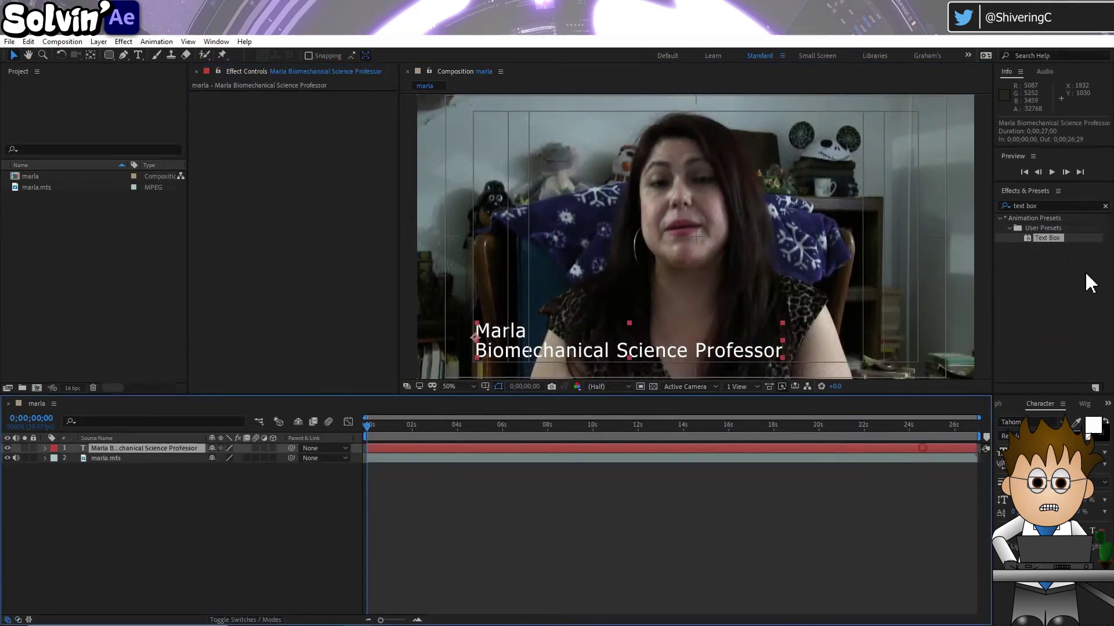
{"action": "left_click_drag", "start_coordinate": [1049, 238], "coordinate": [164, 455]}
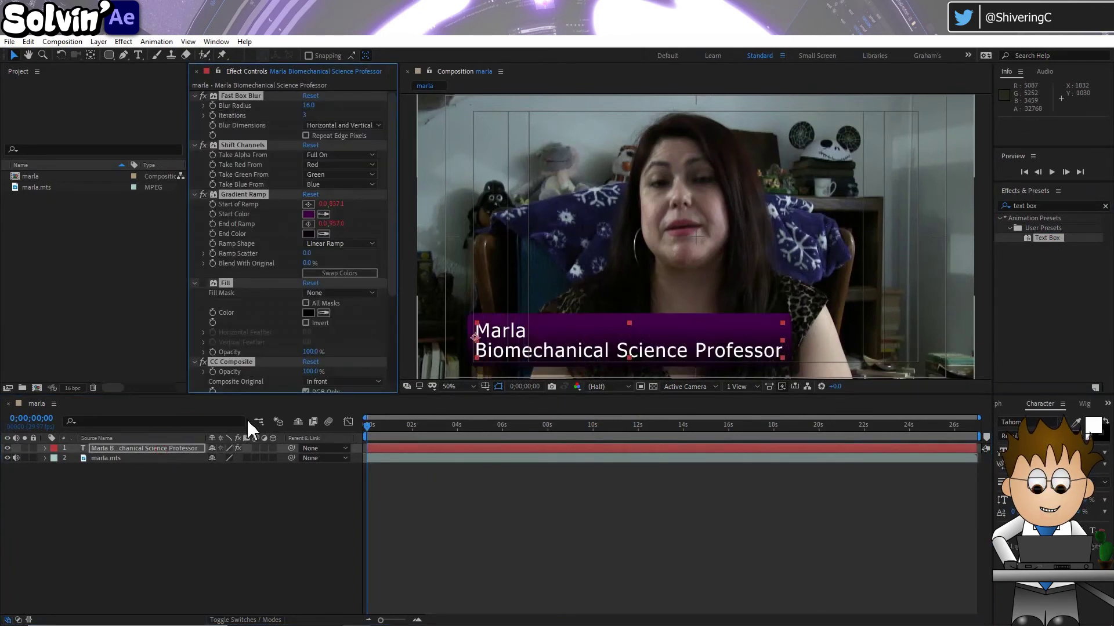
{"action": "left_click", "coordinate": [308, 214]}
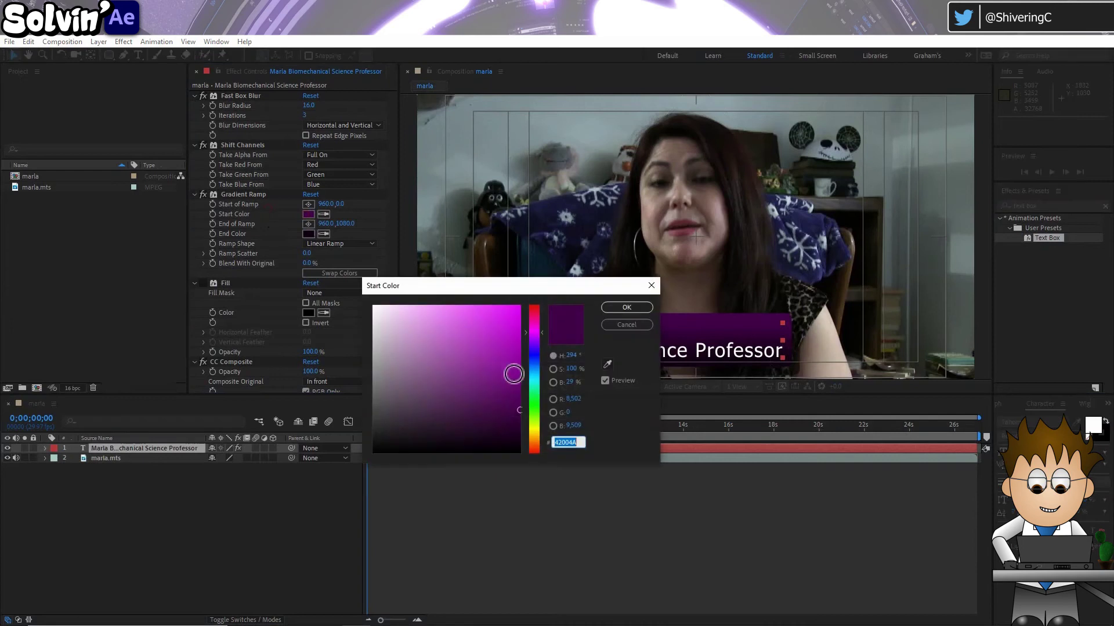
{"action": "left_click_drag", "start_coordinate": [536, 393], "coordinate": [534, 369]}
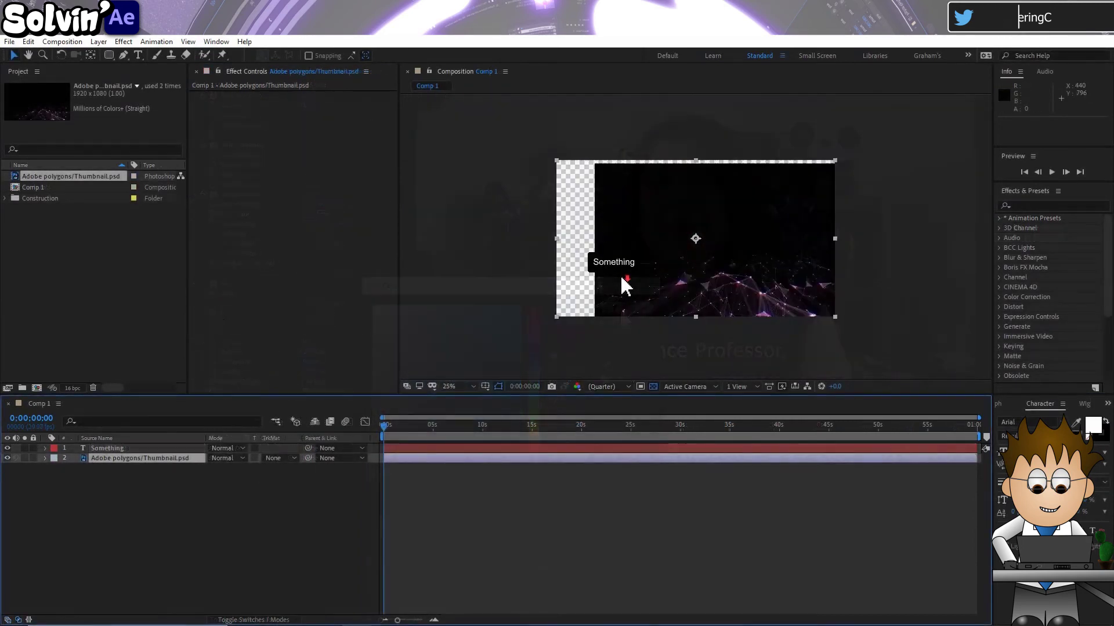
Shift Thumbnail.psd left and set its Track Matte to Alpha Matte "Something"
{"action": "left_click_drag", "start_coordinate": [694, 299], "coordinate": [653, 295]}
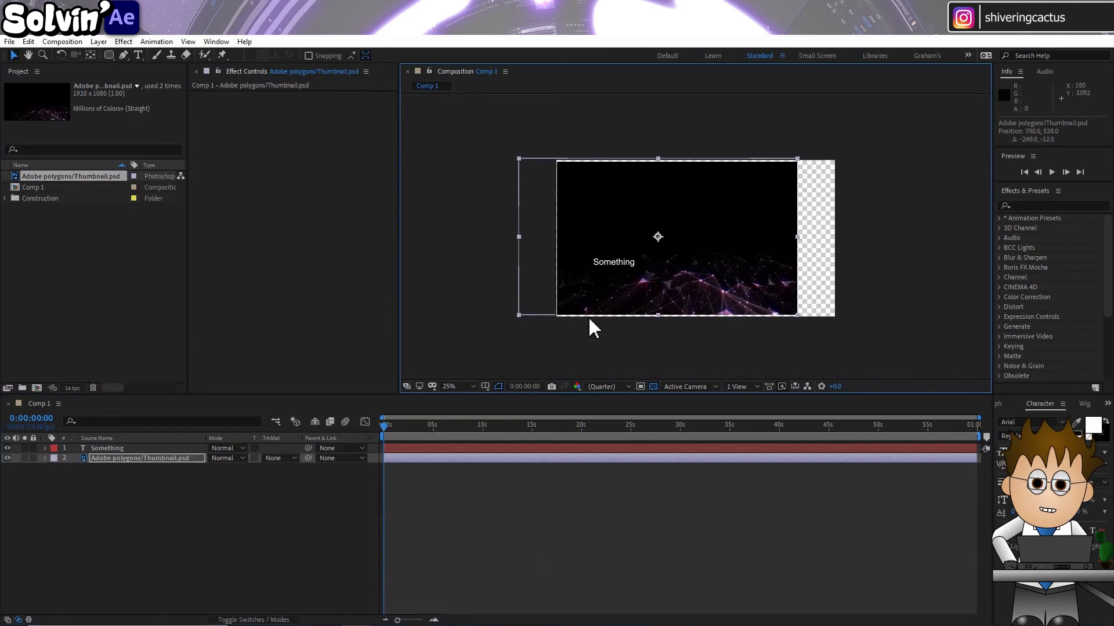
{"action": "key", "text": "period"}
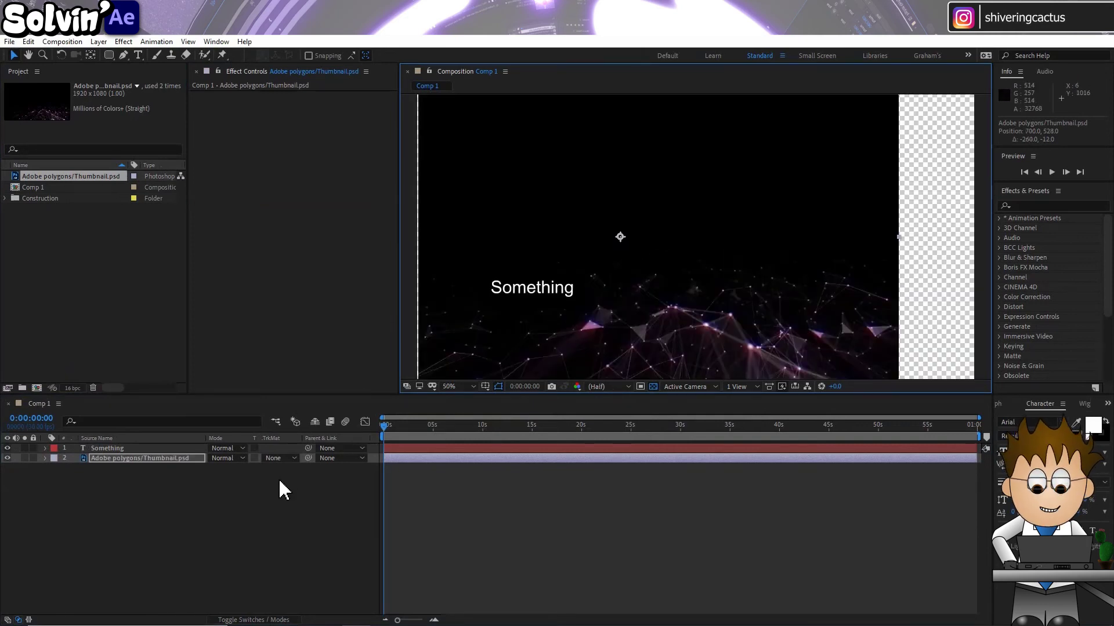
{"action": "left_click", "coordinate": [284, 458]}
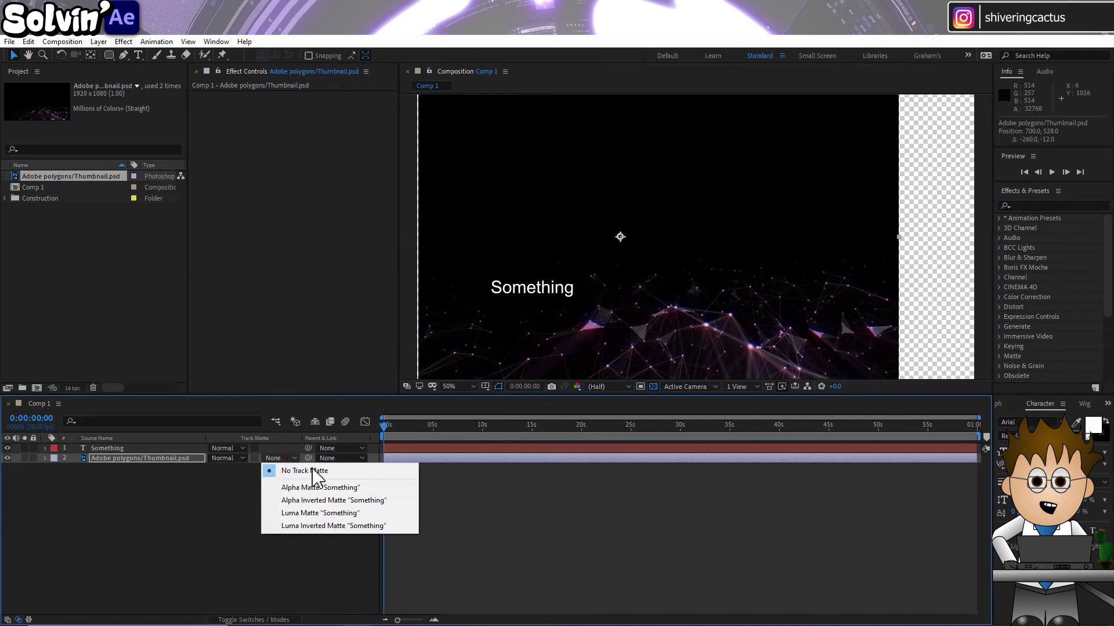
{"action": "left_click", "coordinate": [375, 491]}
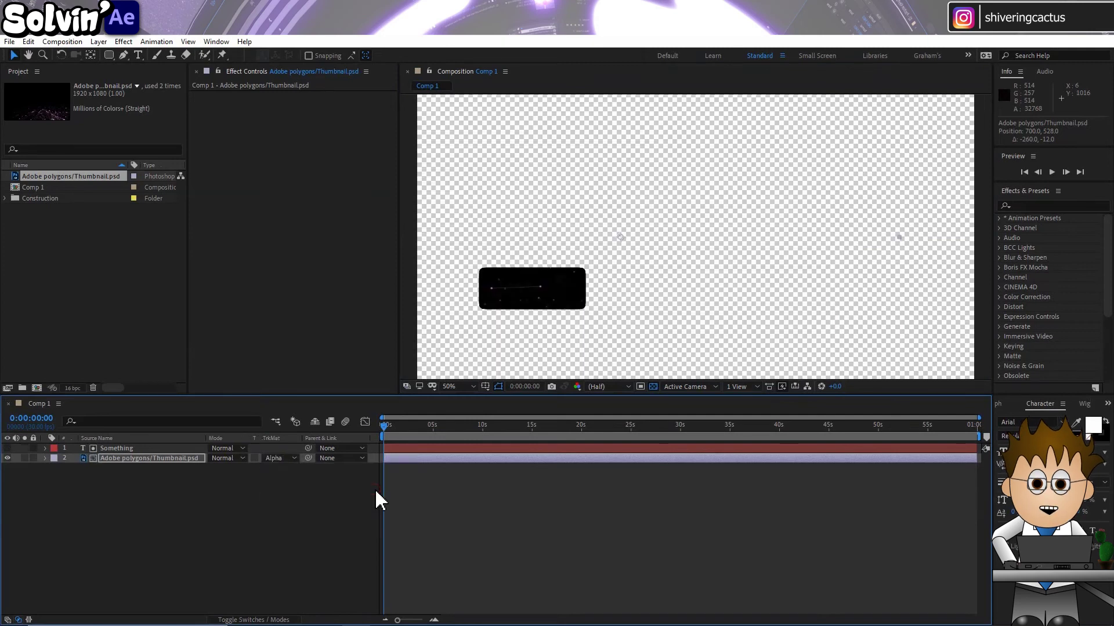
Re-enable the Something layer, set its mode to Add, and move the box down-left
{"action": "left_click", "coordinate": [7, 449]}
{"action": "left_click", "coordinate": [116, 448]}
{"action": "left_click", "coordinate": [227, 448]}
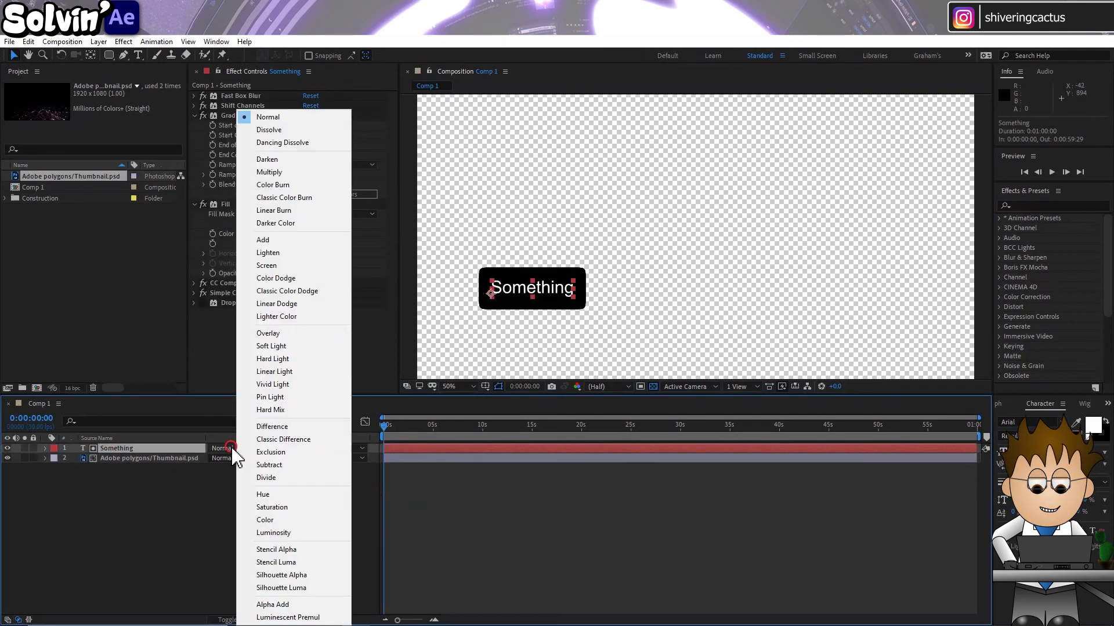
{"action": "left_click", "coordinate": [301, 240]}
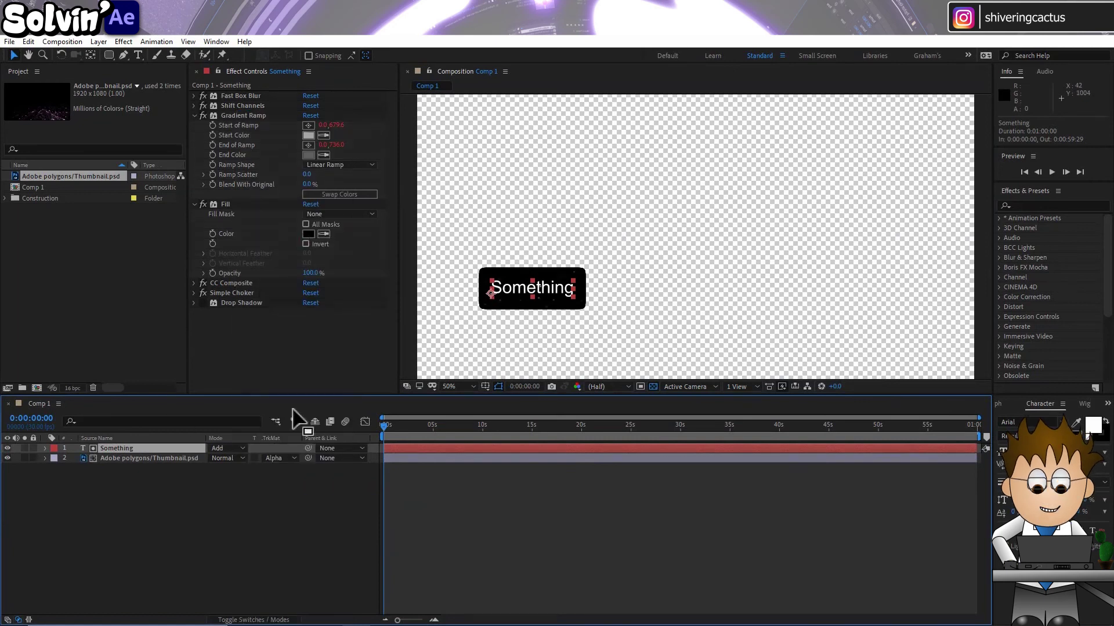
{"action": "left_click_drag", "start_coordinate": [492, 299], "coordinate": [490, 352]}
{"action": "left_click", "coordinate": [247, 508]}
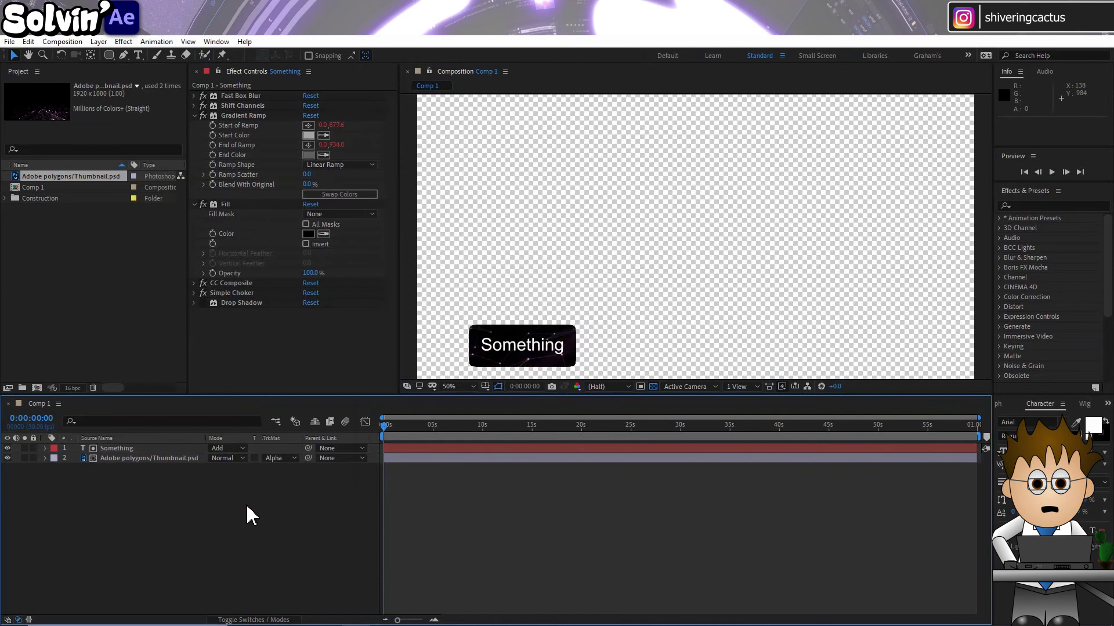